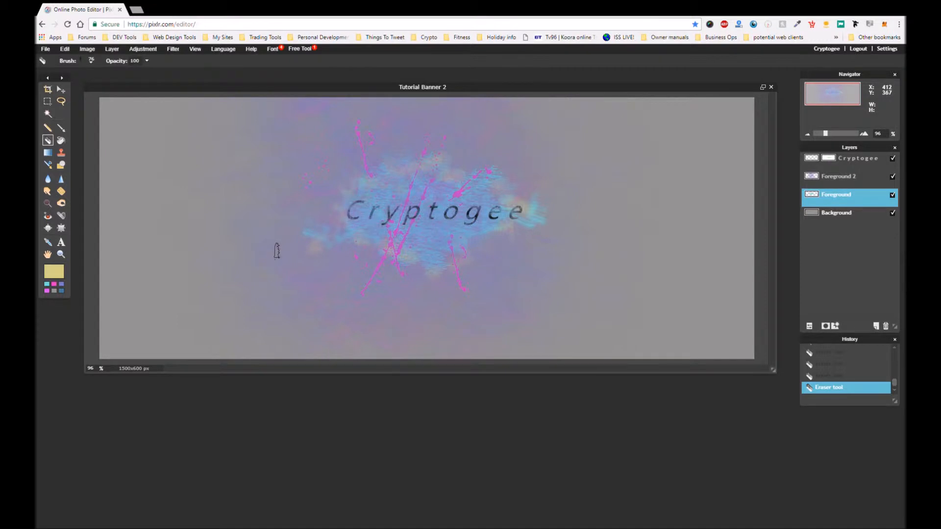
Step: Examine the Tutorial Banner 2 artwork, its Cryptogee lettering and the powder paint effect around it at several zoom levels
scroll(444, 251, "down", 2)
scroll(443, 251, "up", 1)
scroll(442, 252, "down", 2)
scroll(441, 253, "up", 3)
scroll(441, 254, "up", 1)
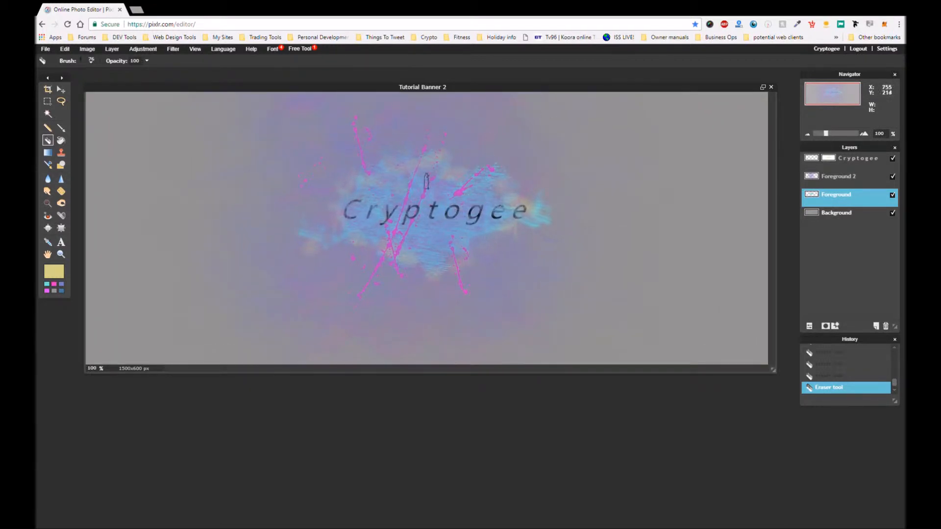
scroll(383, 222, "down", 4)
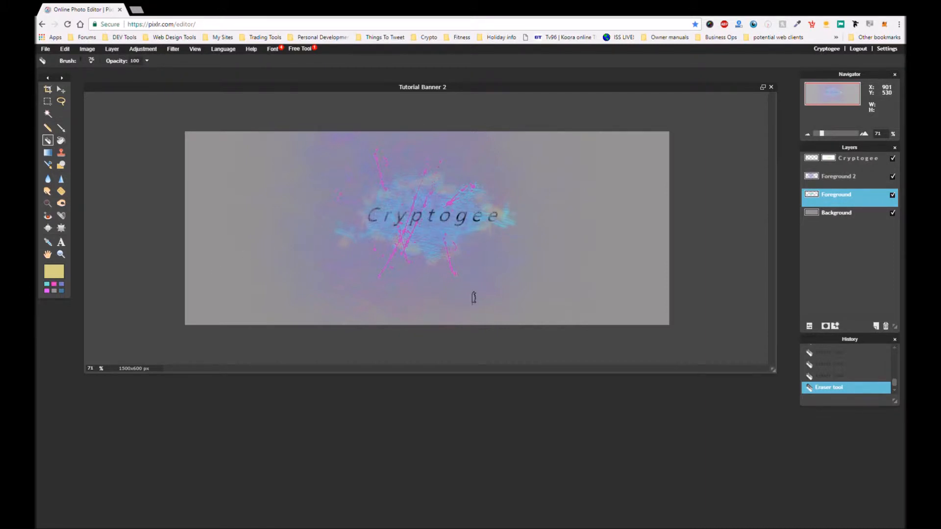
scroll(426, 254, "down", 1)
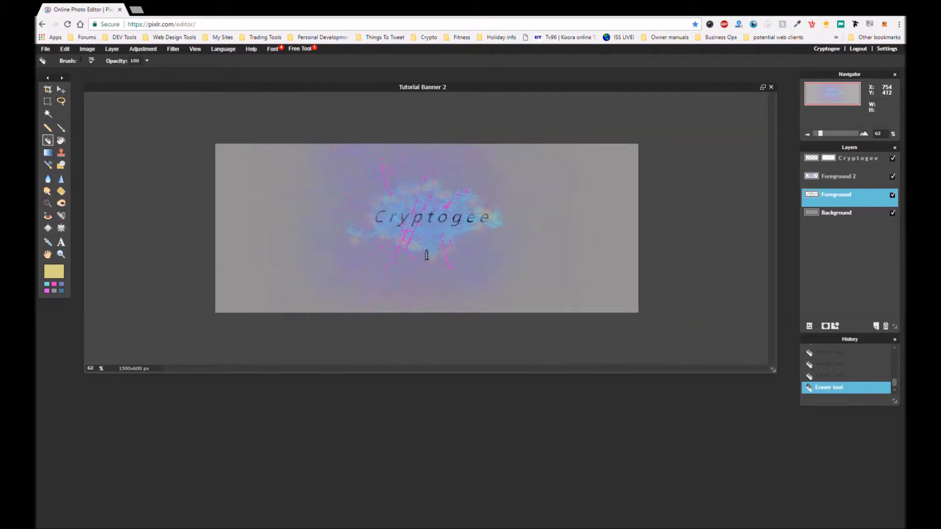
scroll(427, 254, "up", 4)
scroll(424, 253, "down", 3)
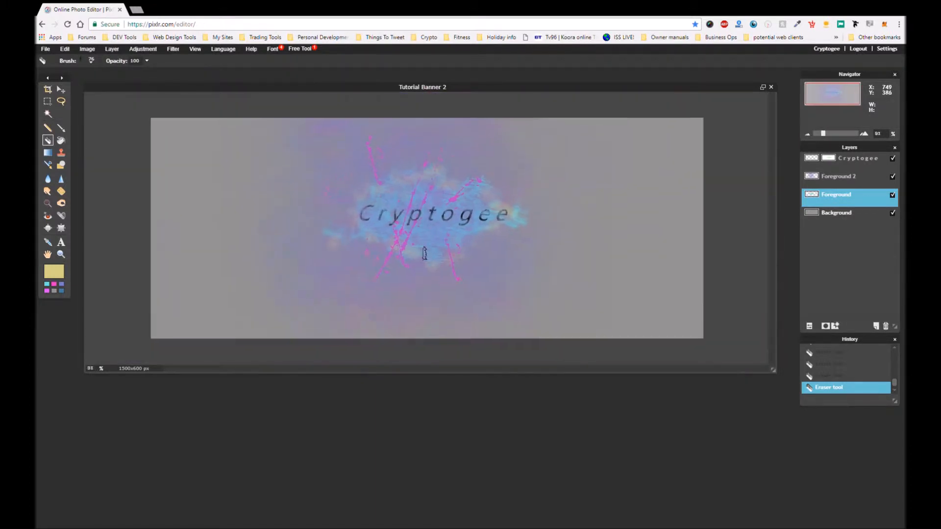
scroll(424, 253, "down", 1)
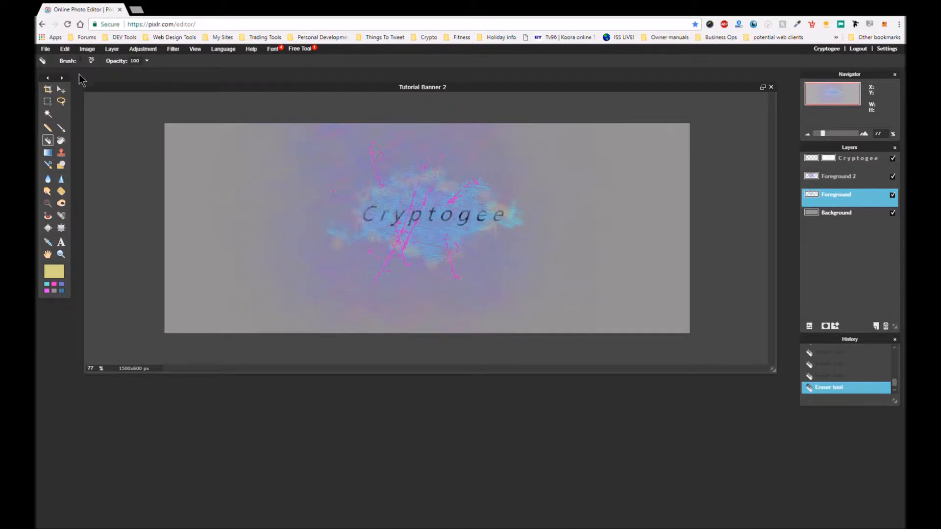
Step: Create a transparent image named Powder Paint Banner from the Banner 468 x 60 preset and enlarge its document window
left_click(48, 50)
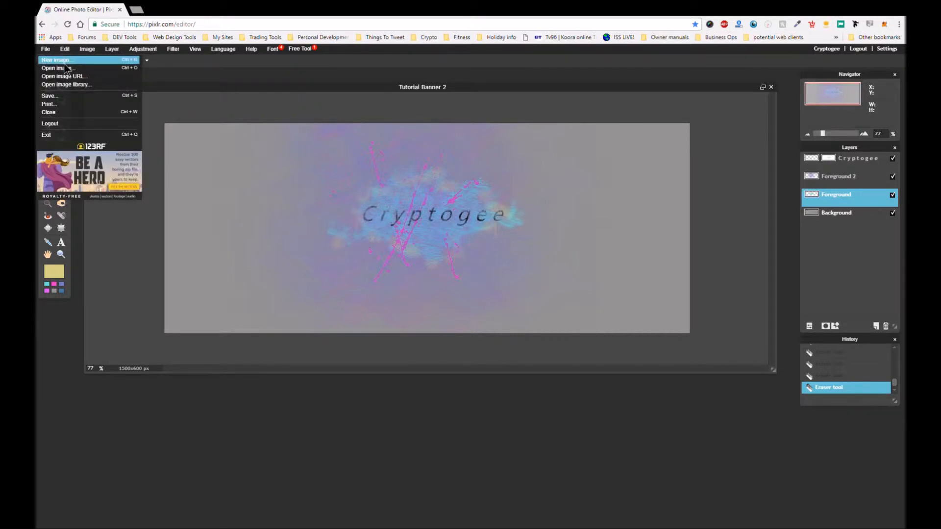
left_click(63, 62)
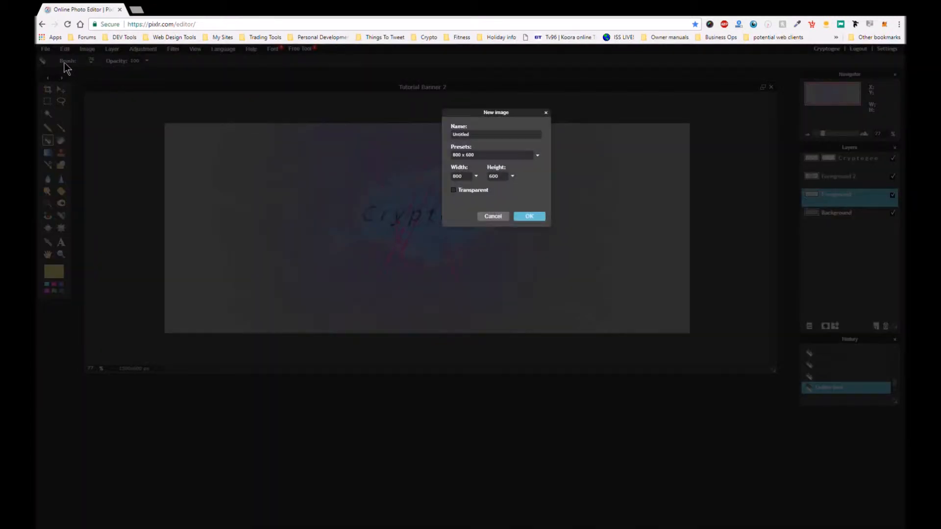
left_click(475, 155)
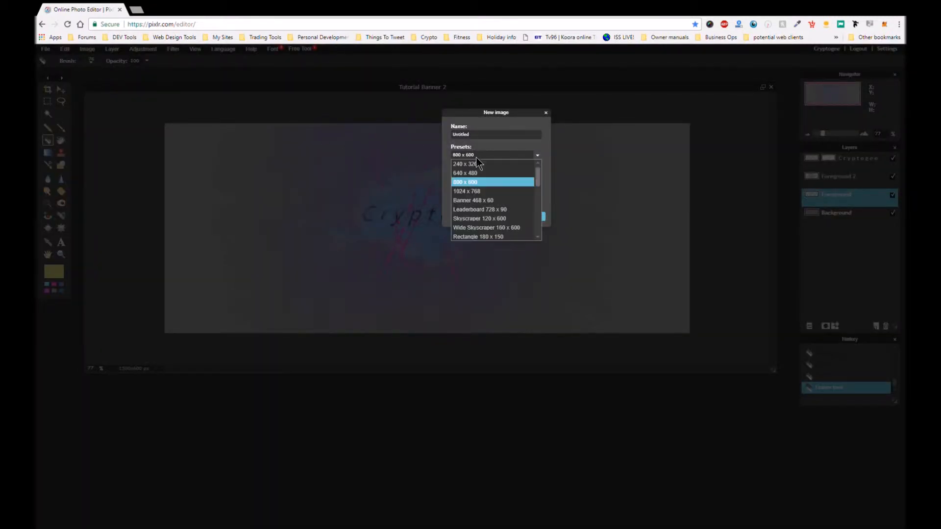
scroll(464, 182, "down", 1)
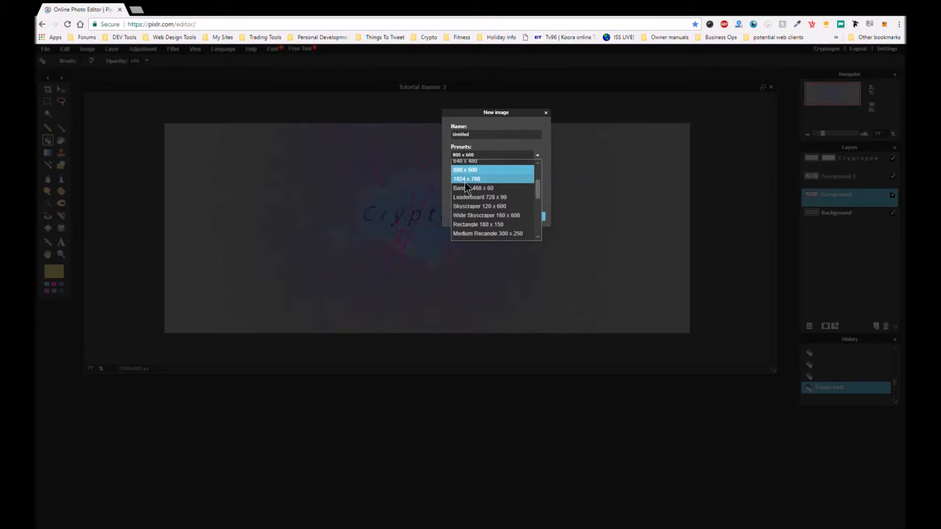
left_click(466, 188)
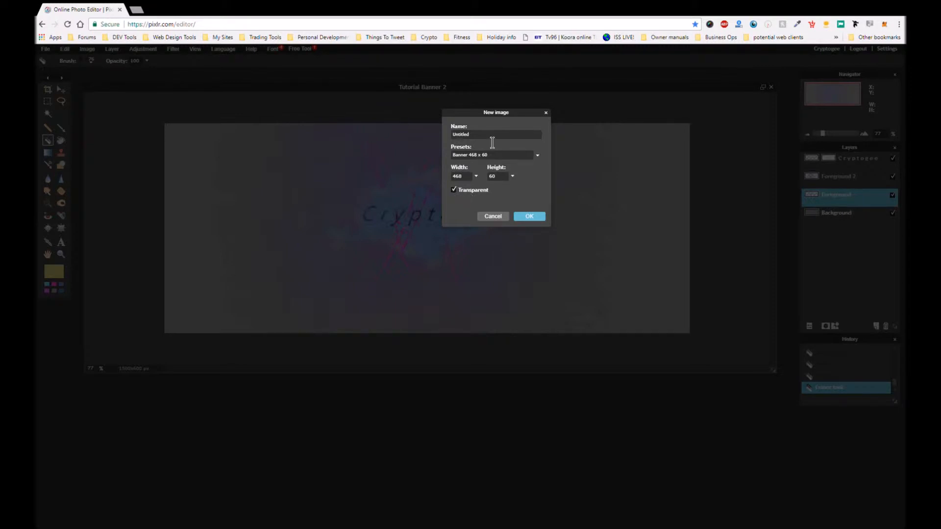
type("Powder Paint Banner")
left_click(532, 216)
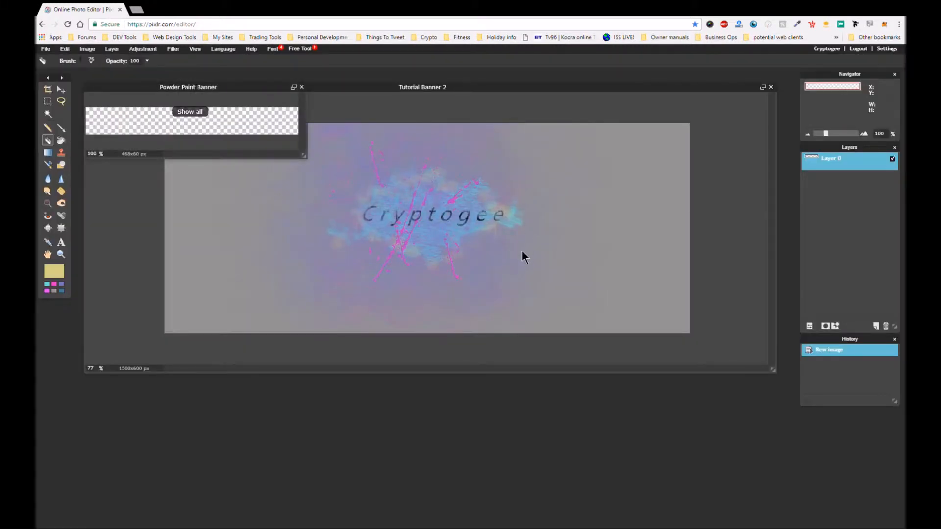
mouse_move(302, 153)
left_mouse_down()
mouse_move(448, 258)
mouse_move(626, 342)
mouse_move(705, 357)
left_mouse_up()
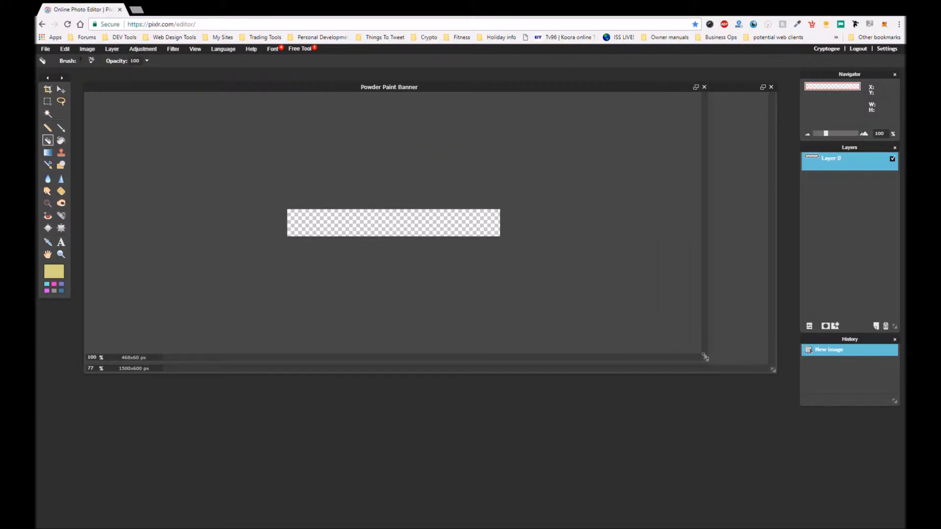
Step: Resize the Powder Paint Banner canvas to 1560 x 600 pixels and make its document window taller
left_click(48, 49)
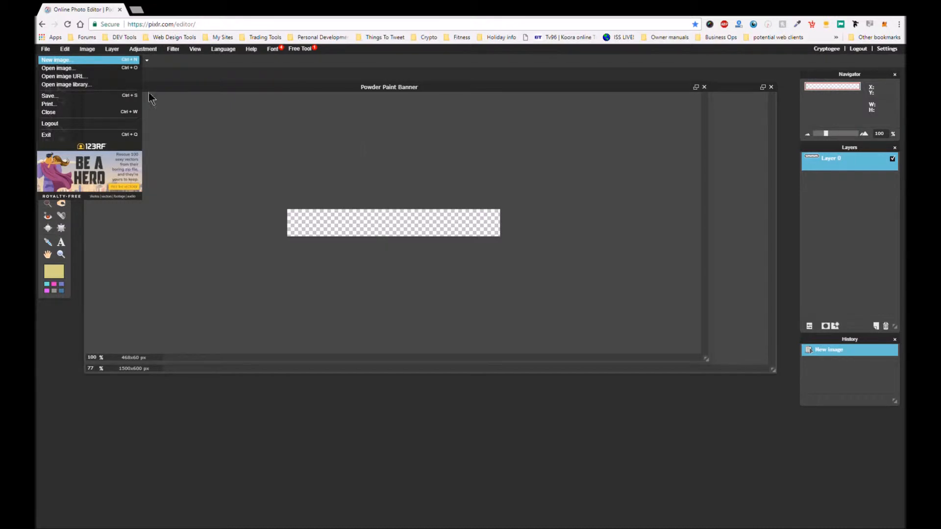
left_click(196, 123)
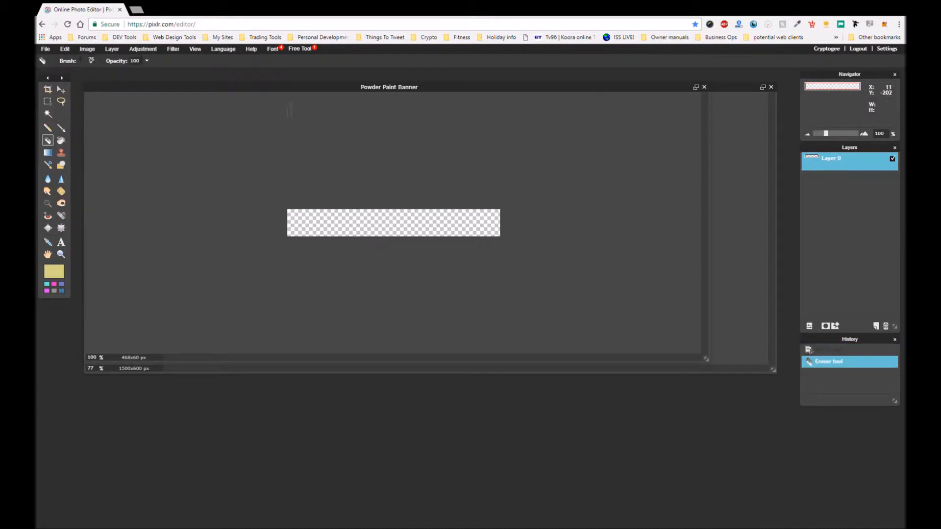
left_click(85, 49)
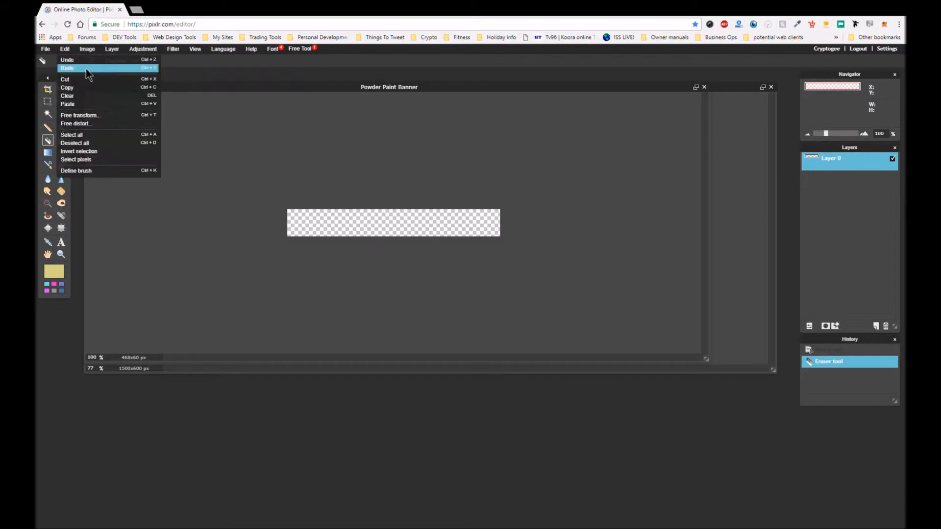
left_click(87, 68)
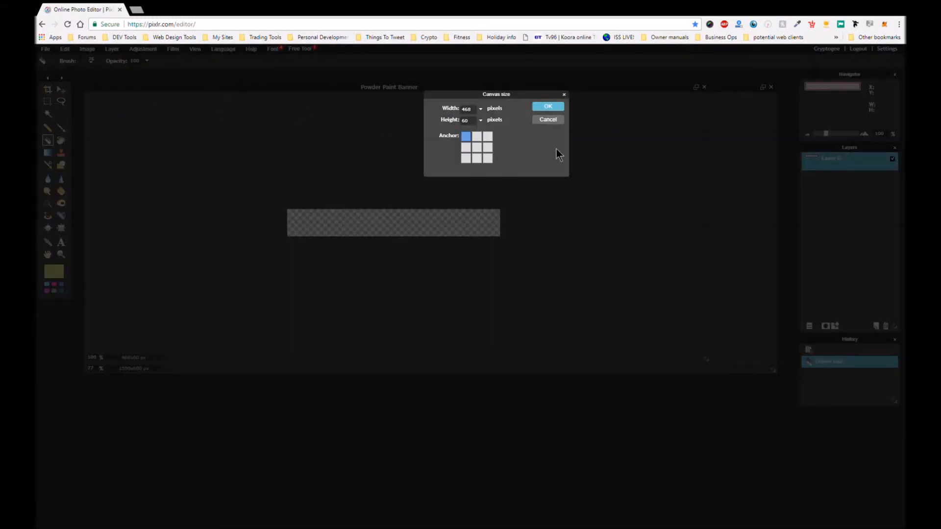
left_click(480, 111)
left_click(525, 142)
left_click(479, 123)
left_click(561, 108)
left_click(560, 108)
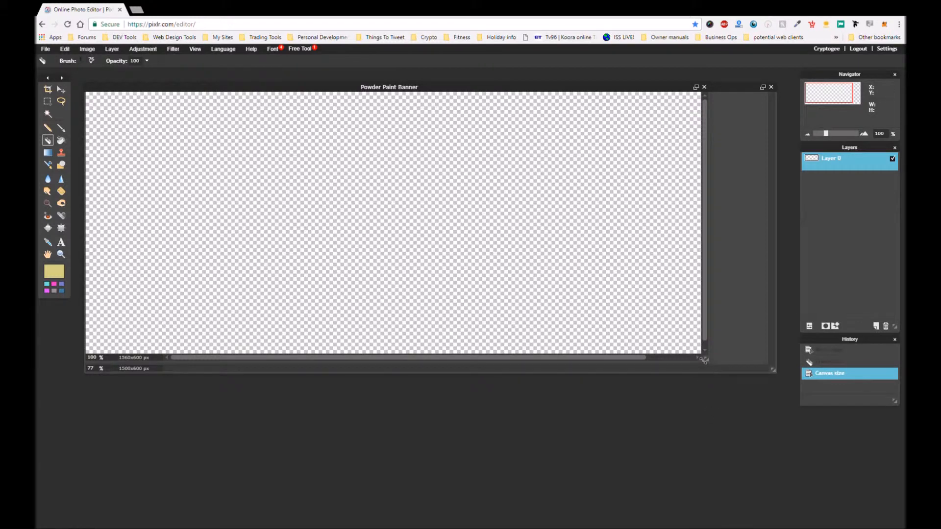
mouse_move(706, 359)
left_mouse_down()
mouse_move(801, 483)
mouse_move(688, 454)
mouse_move(374, 247)
mouse_move(352, 216)
mouse_move(372, 252)
mouse_move(670, 525)
mouse_move(734, 503)
mouse_move(721, 491)
left_mouse_up()
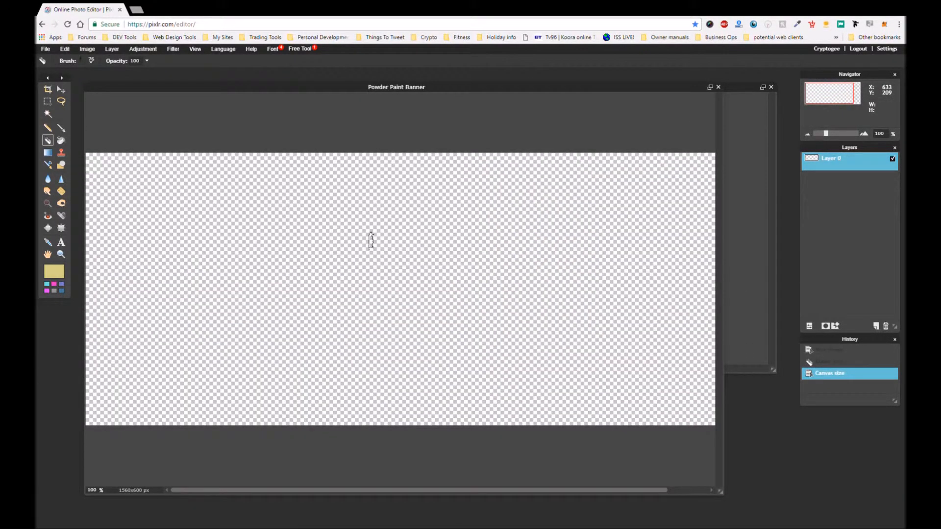
Step: Rename the banner's only layer as Background
left_click(61, 242)
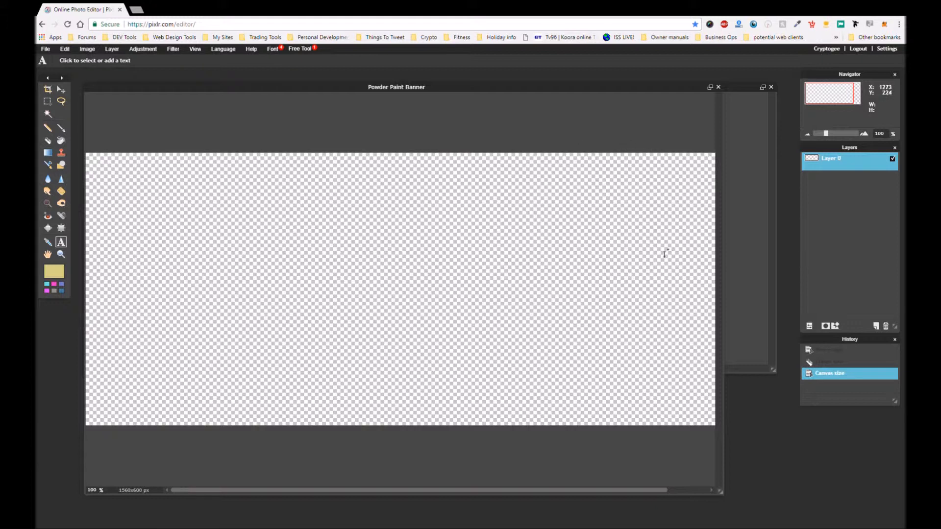
double_click(830, 170)
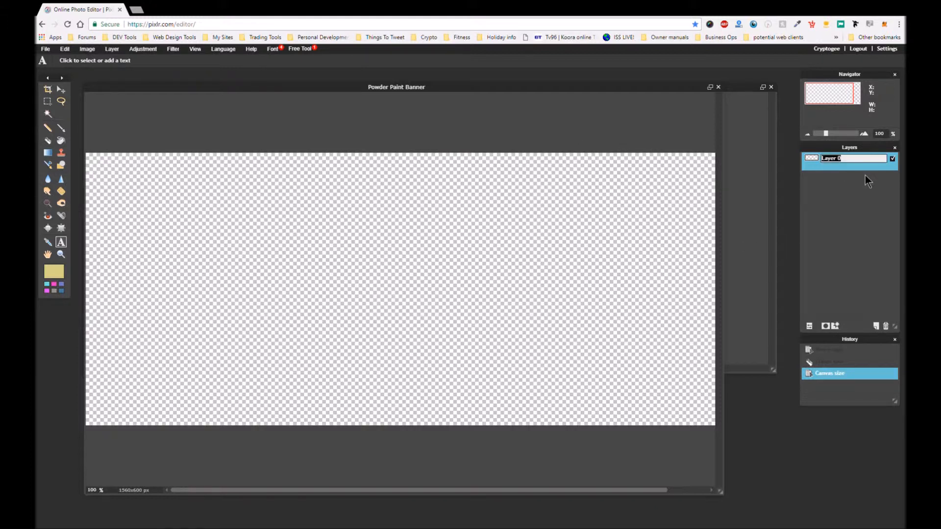
type("Background")
key("Return")
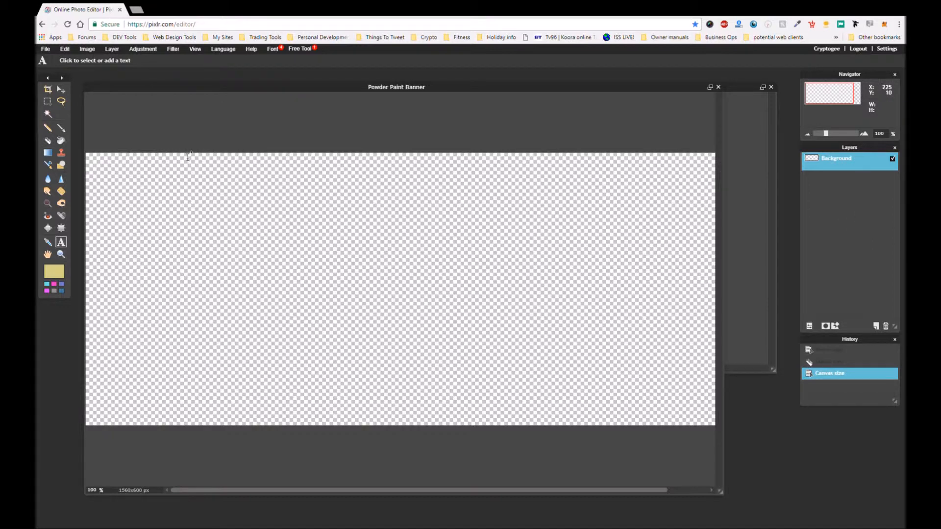
Step: Choose light turquoise (#81d4d1) as the main colour and fill the Background layer with it using the Paint bucket tool
left_click(54, 271)
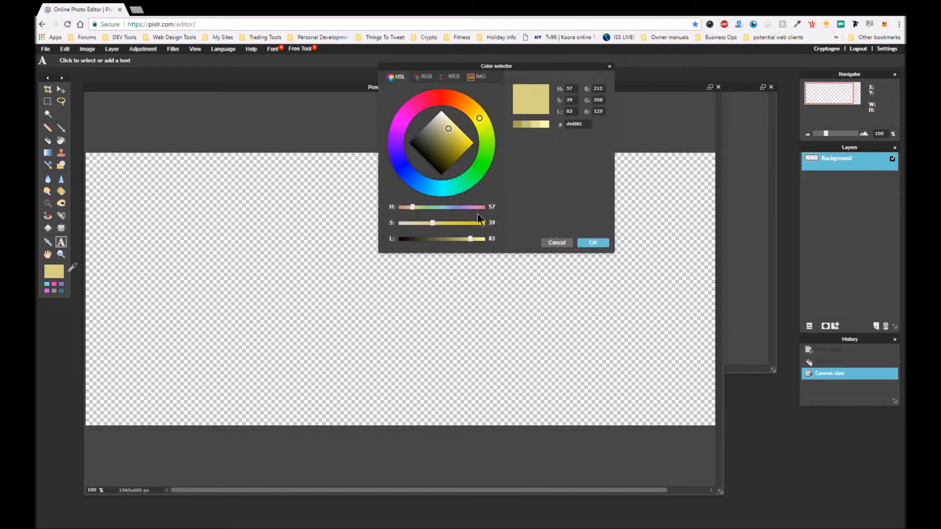
left_click(443, 193)
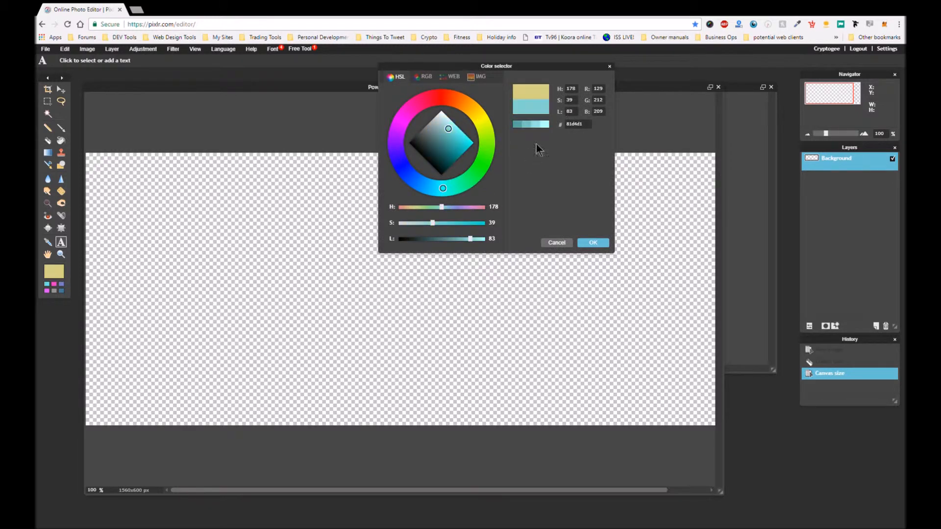
left_click(536, 102)
left_click(592, 243)
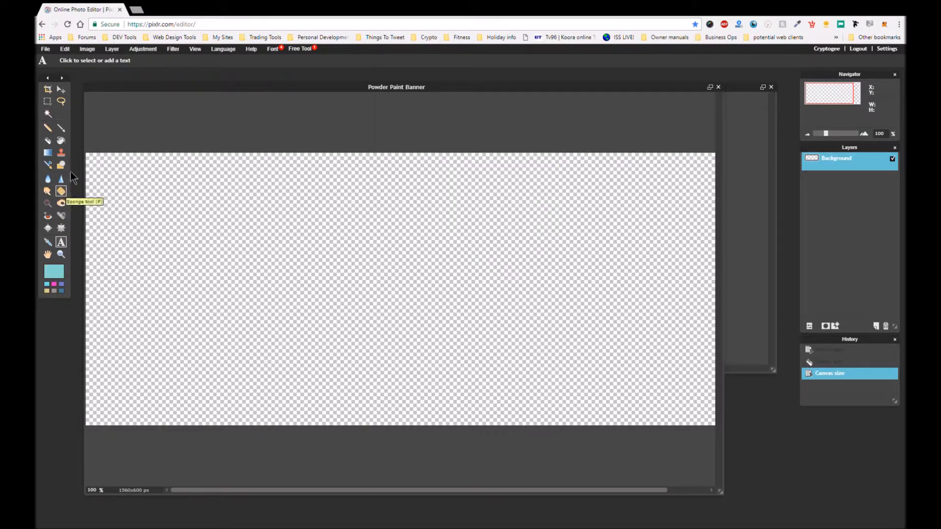
left_click(60, 140)
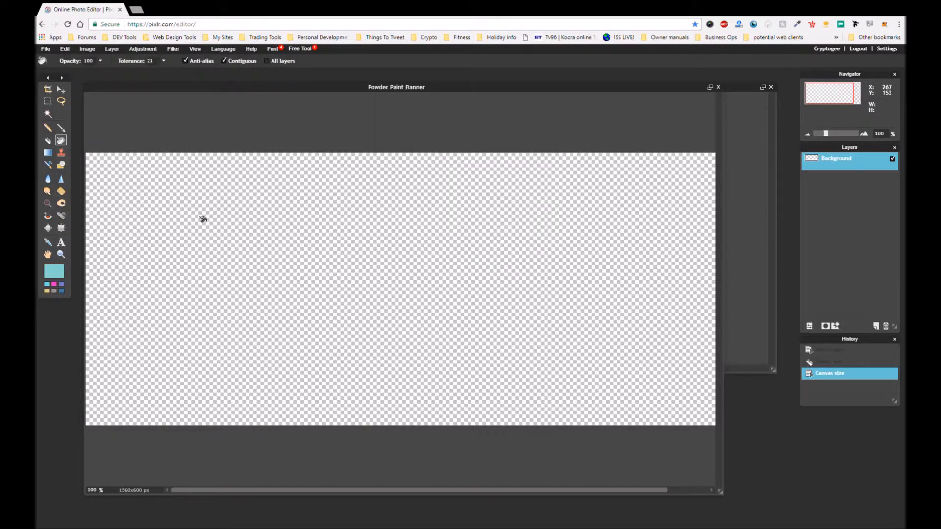
left_click(204, 221)
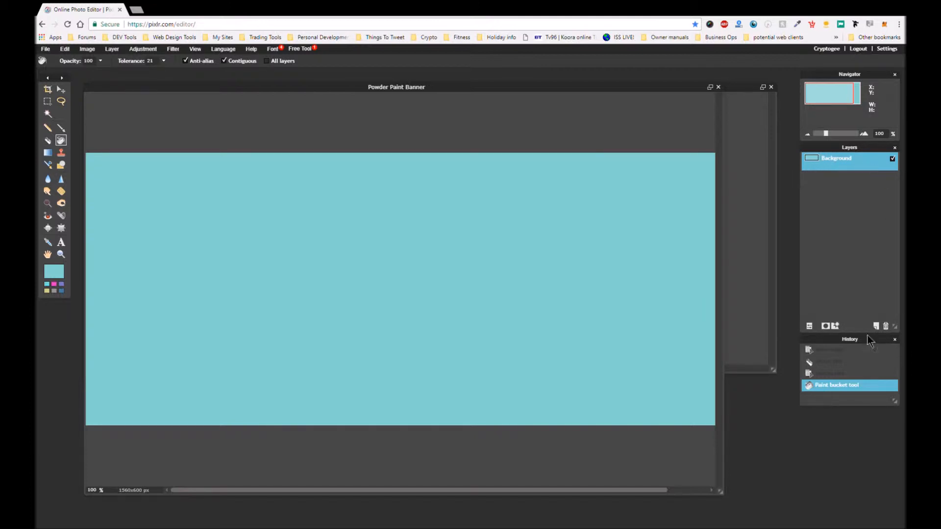
Step: Add a text layer reading "Cryptogee" near the middle of the turquoise banner
left_click(876, 326)
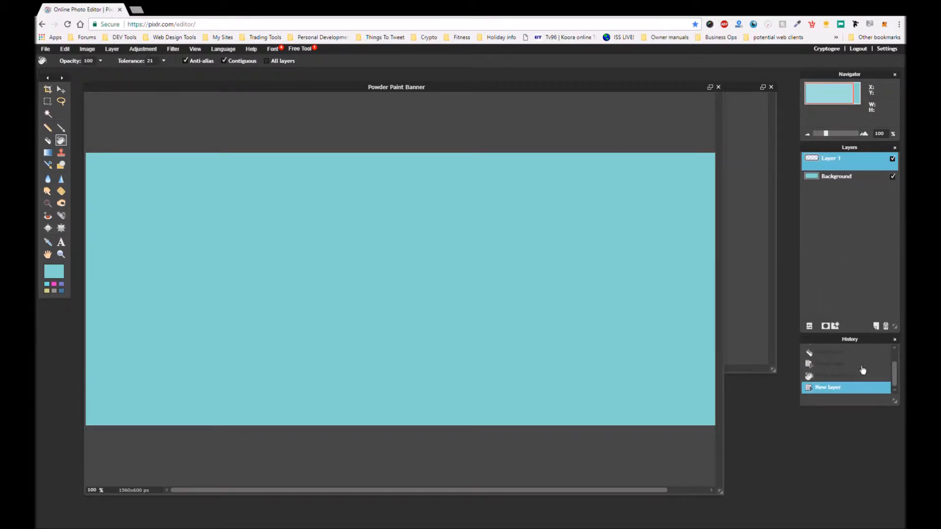
left_click(838, 379)
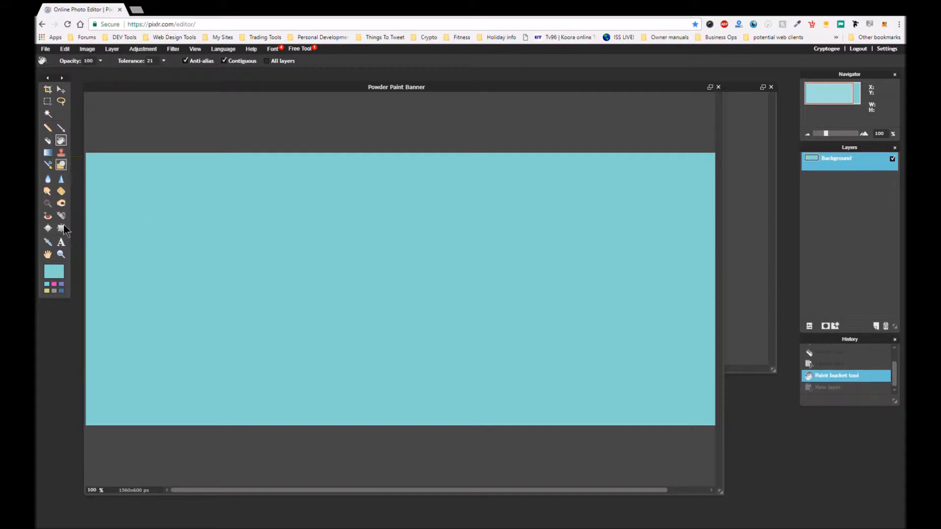
left_click(60, 242)
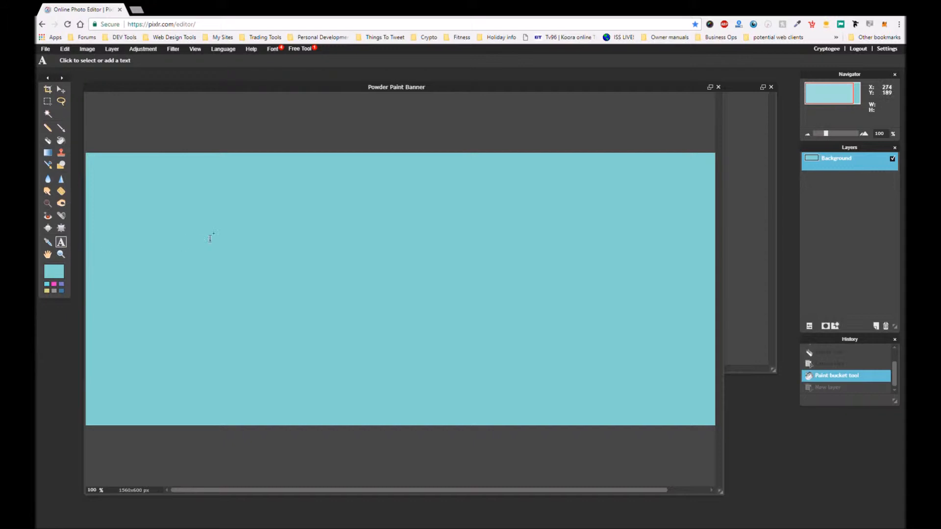
left_click(353, 251)
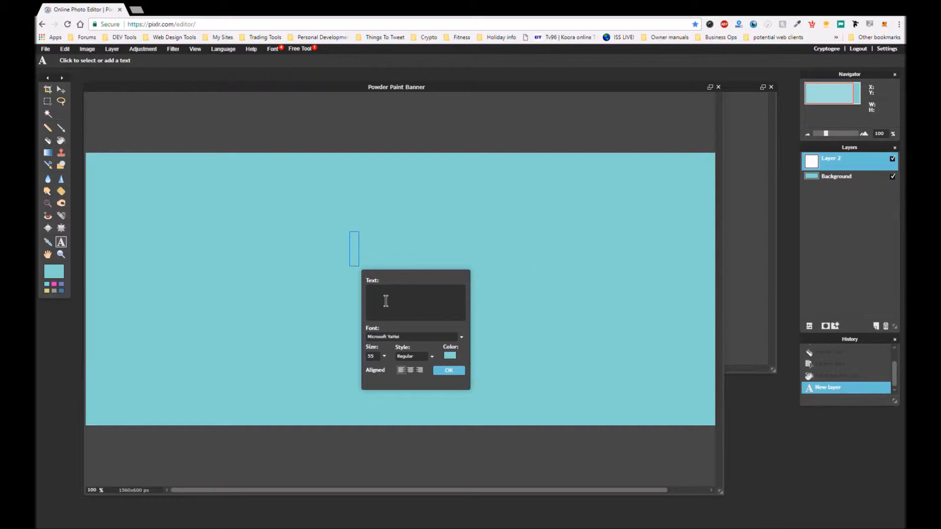
type("Cryptogee")
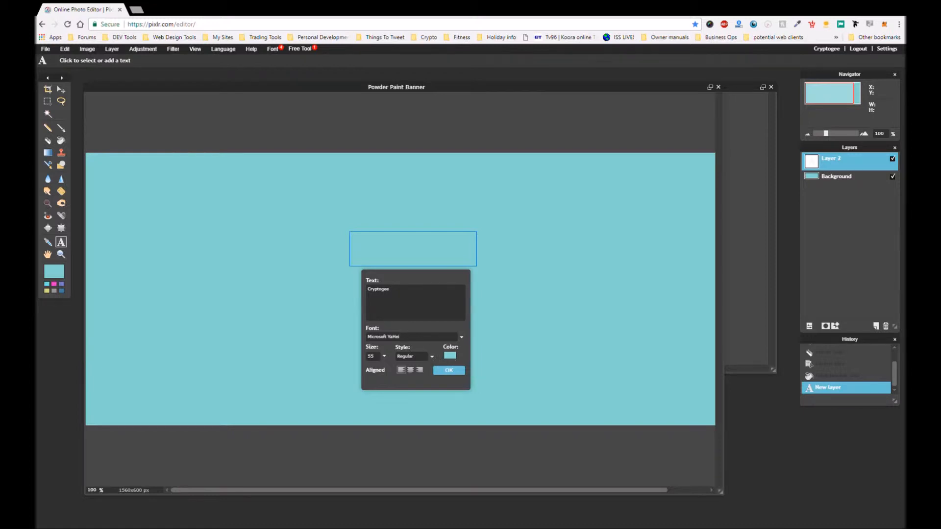
Step: Set the Cryptogee text colour to black (#000000) and its style to Italic
left_click(449, 356)
left_click_drag(423, 155, 409, 143)
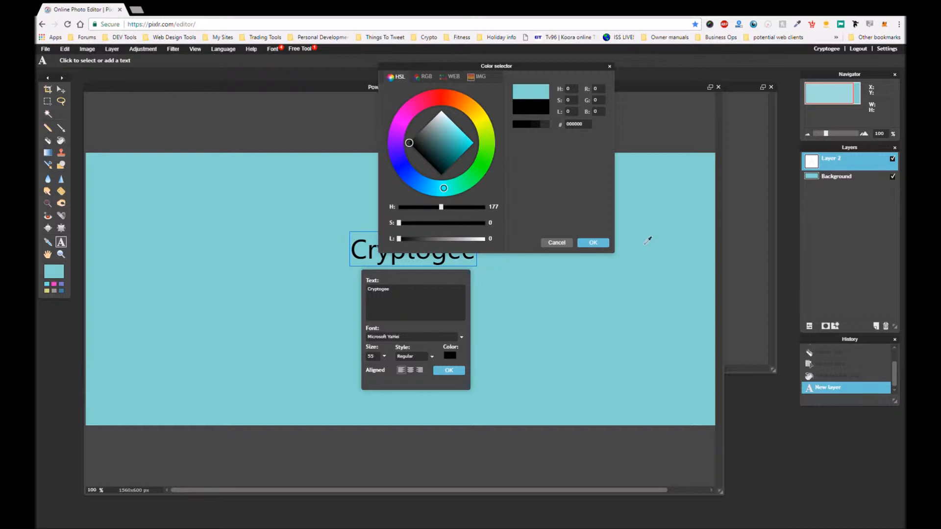
left_click(594, 243)
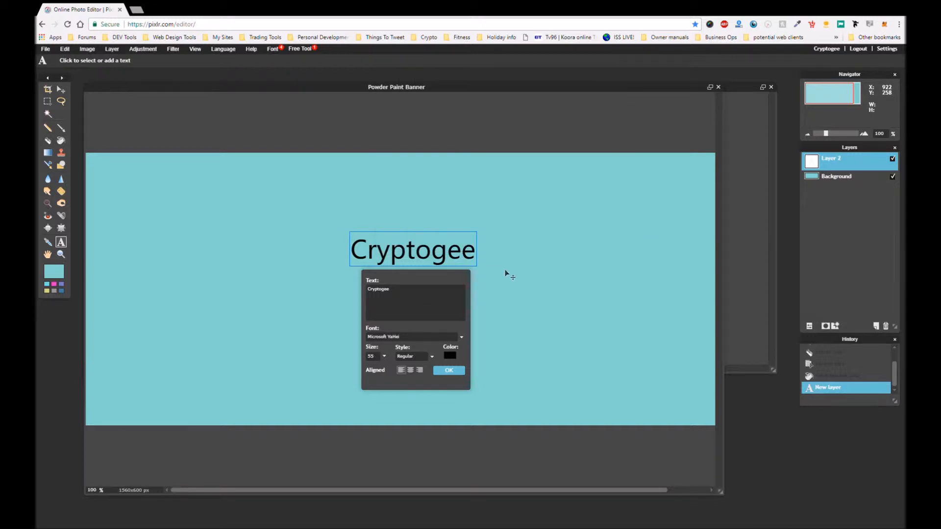
left_click(430, 357)
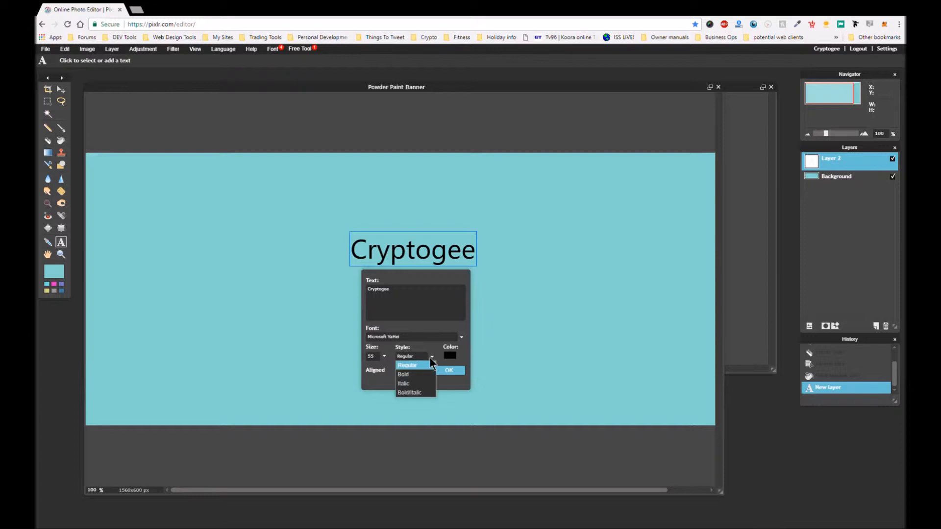
left_click(411, 384)
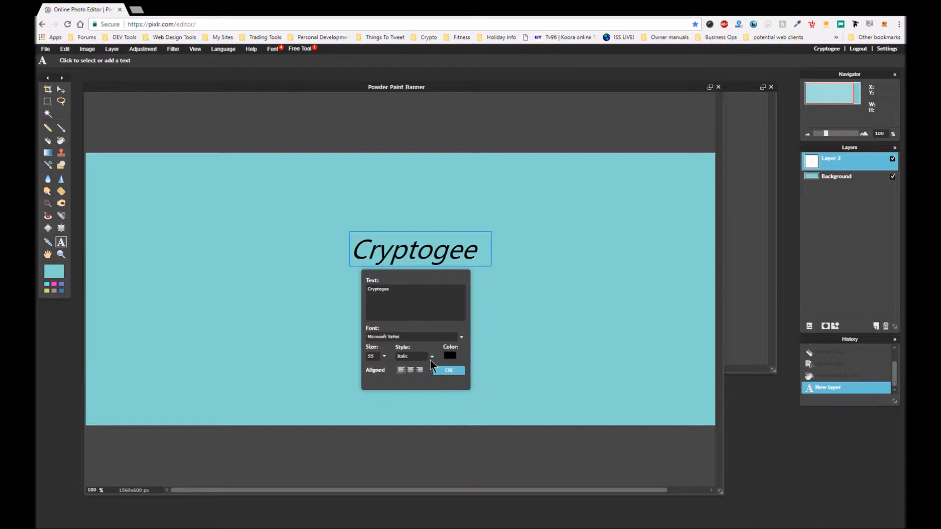
Step: Move the Cryptogee text down to about the vertical middle of the turquoise banner
left_click_drag(451, 280, 588, 306)
scroll(411, 260, "down", 4)
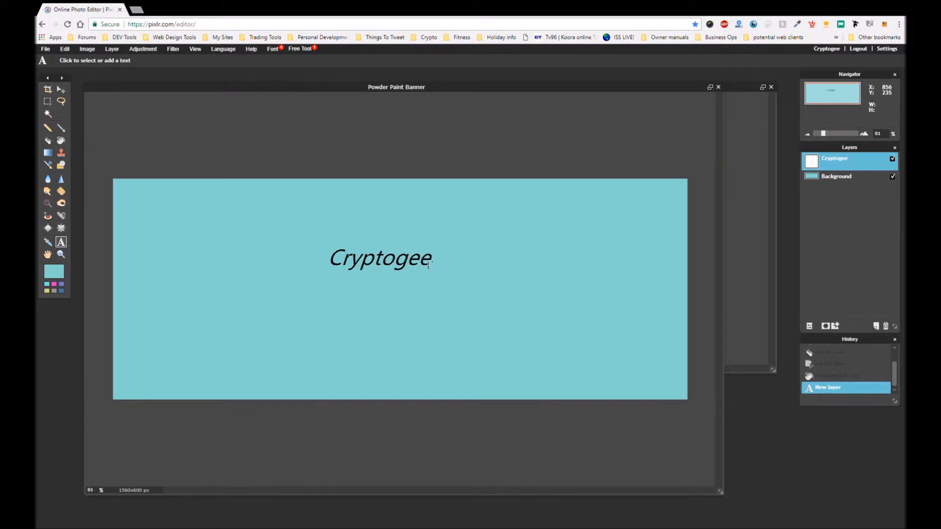
left_click(390, 267)
left_click_drag(388, 265, 395, 300)
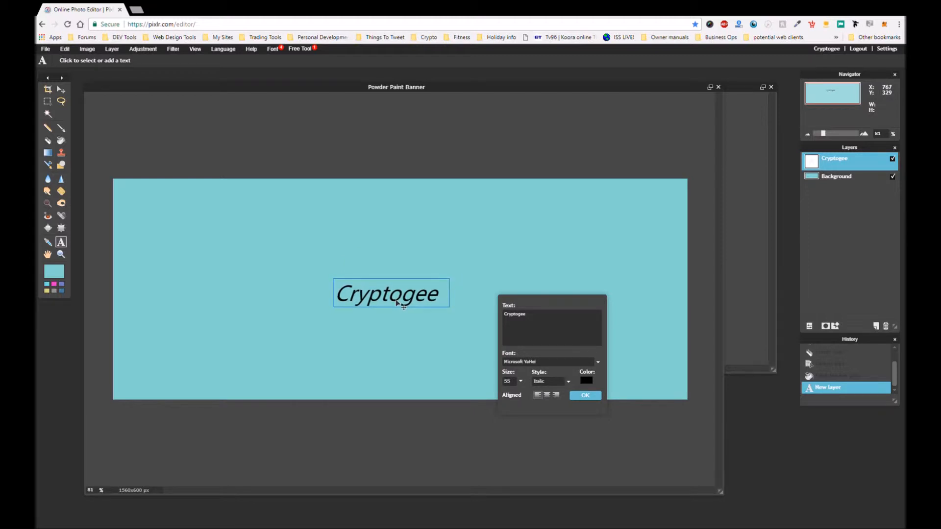
left_click(583, 395)
scroll(399, 319, "down", 3)
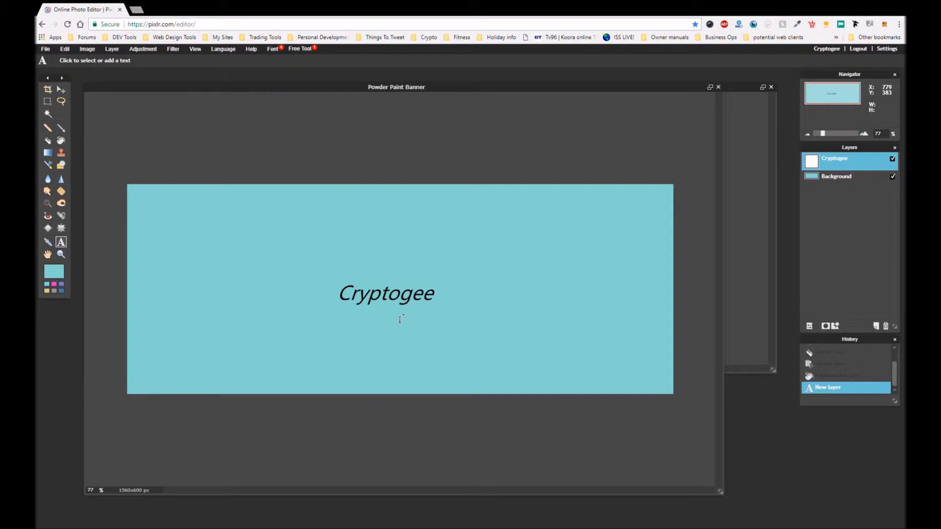
scroll(400, 320, "up", 5)
scroll(400, 319, "up", 3)
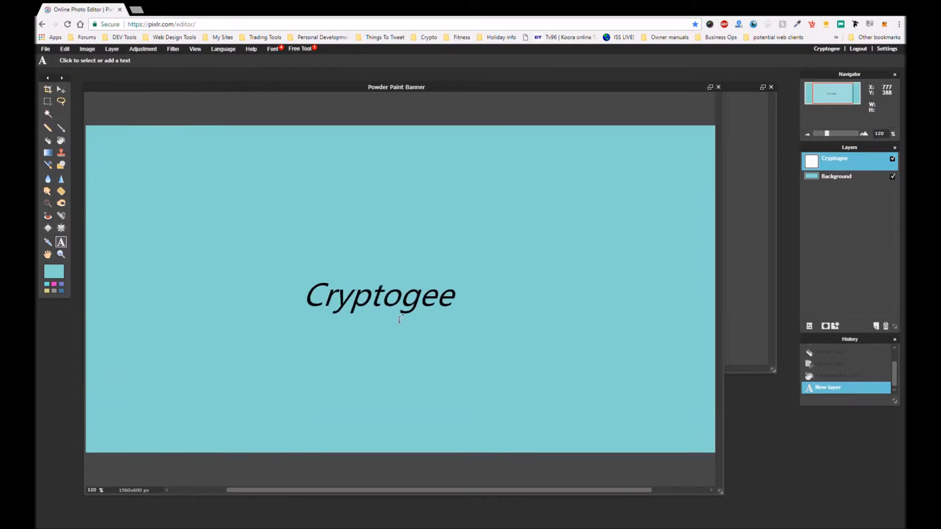
scroll(395, 316, "down", 1)
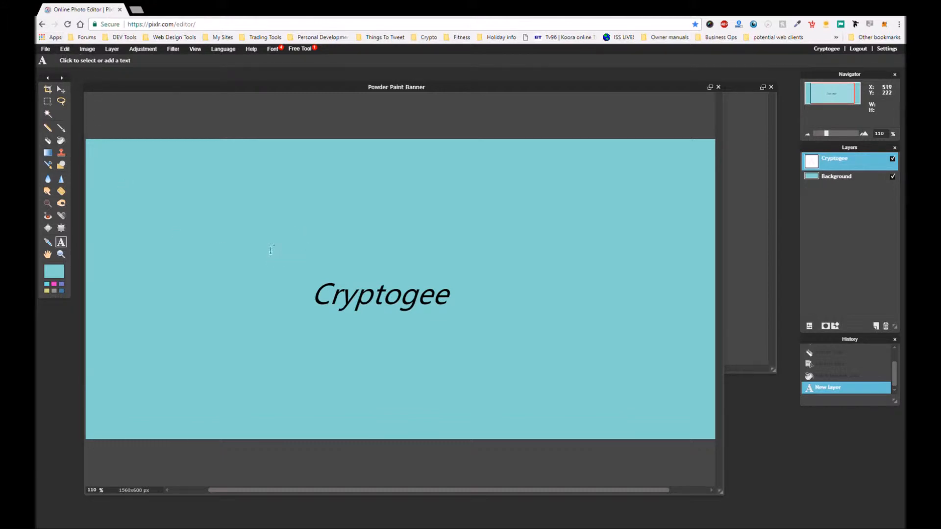
Step: Rasterize the Cryptogee text layer and add a layer mask to the Background layer
left_click(355, 292)
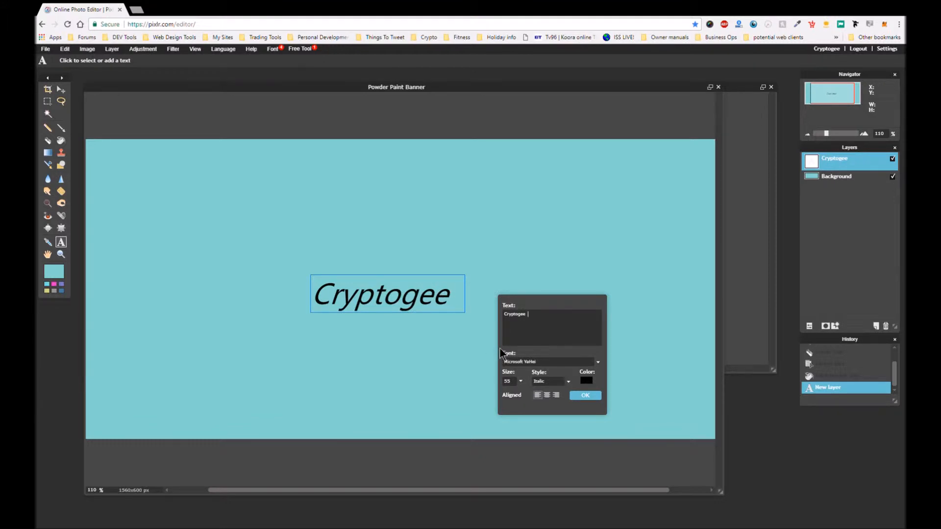
left_click(574, 396)
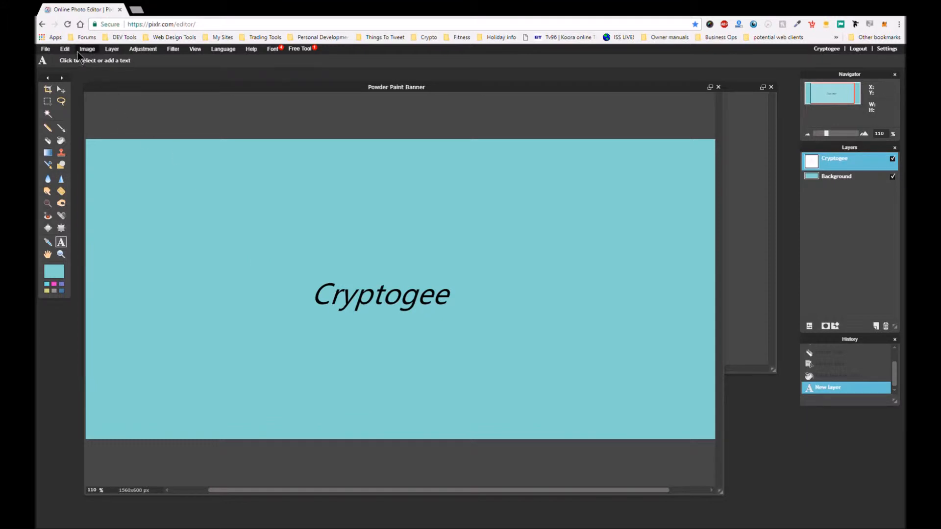
left_click(105, 51)
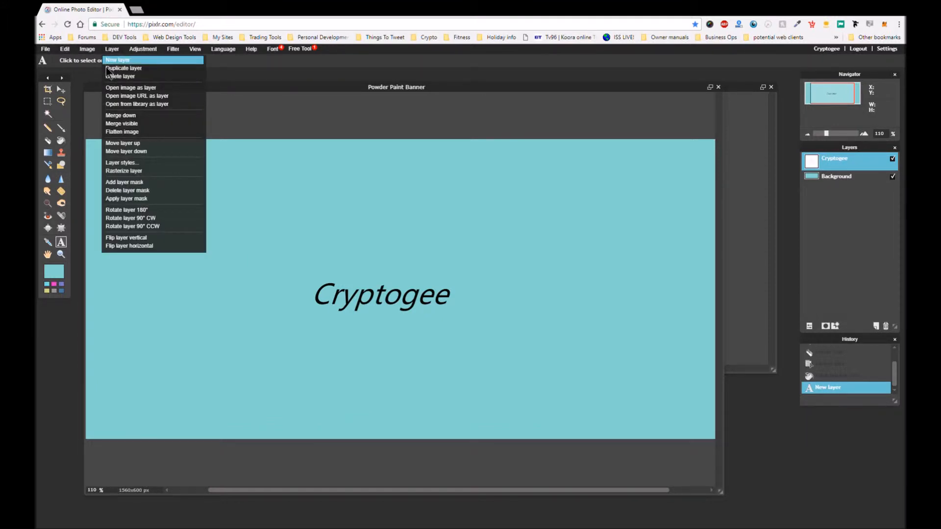
left_click(127, 171)
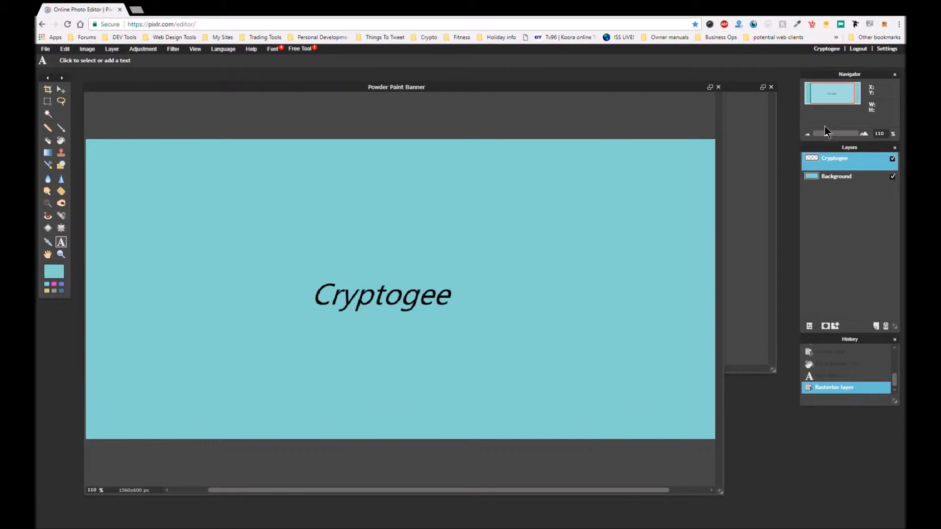
left_click(840, 186)
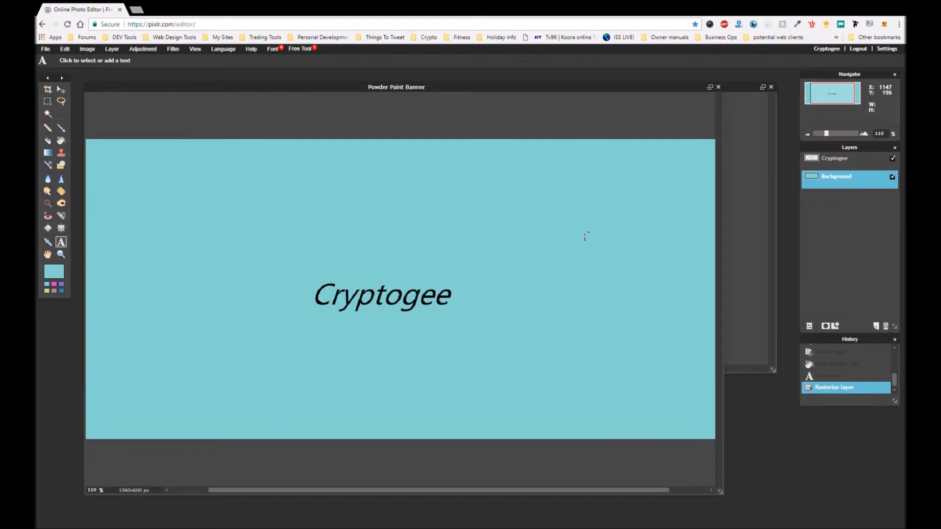
left_click(825, 326)
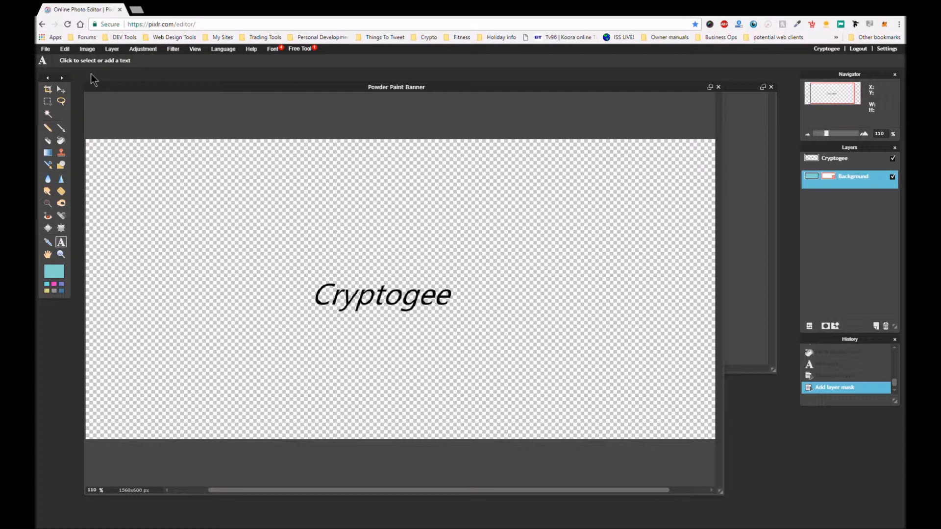
Step: Reset the Brush tool's brush collection and add the Charcoal set from the Artistic category
left_click(62, 129)
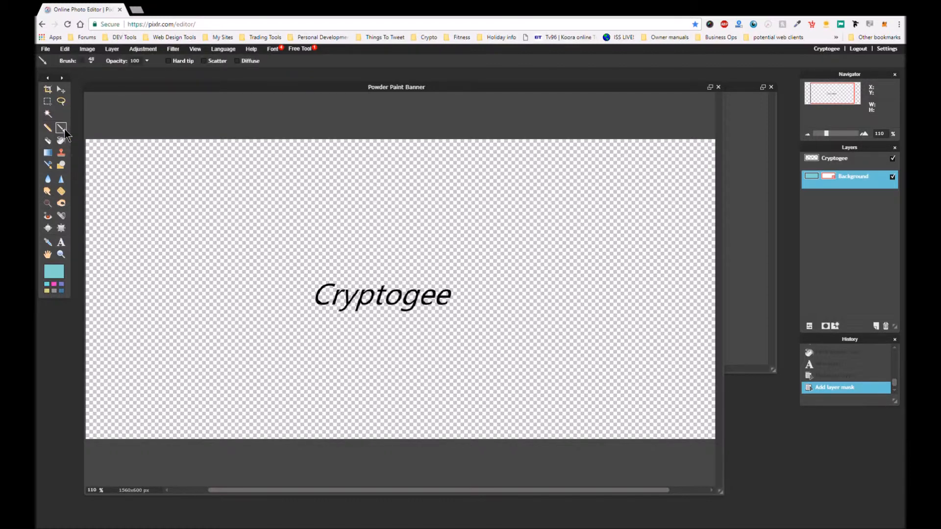
left_click(80, 62)
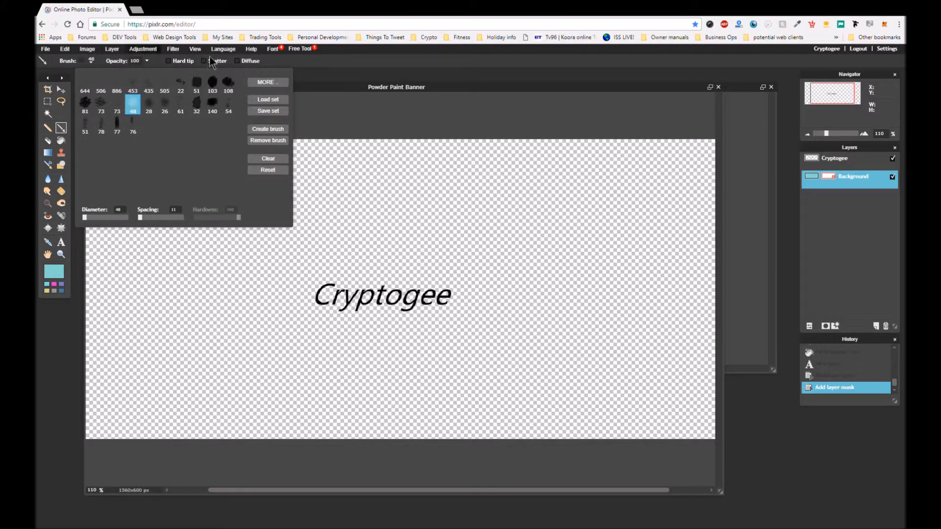
left_click(268, 170)
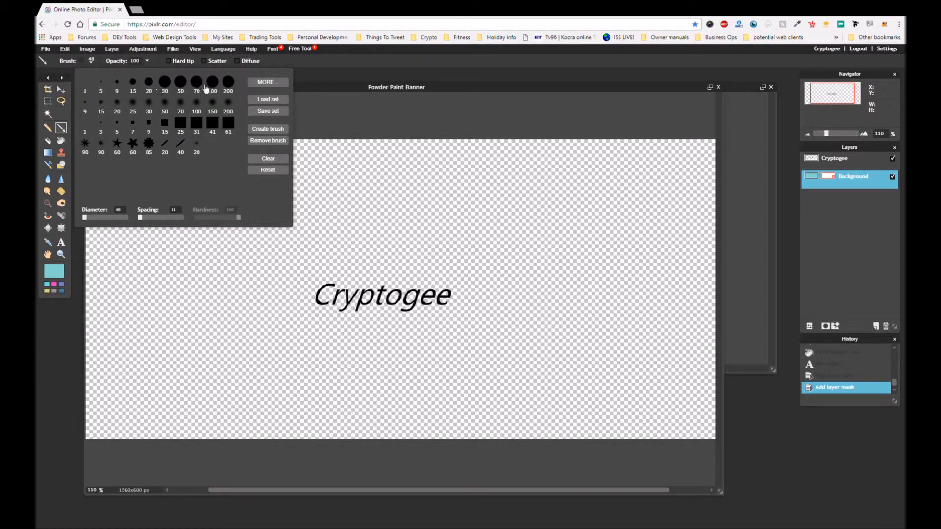
left_click(259, 86)
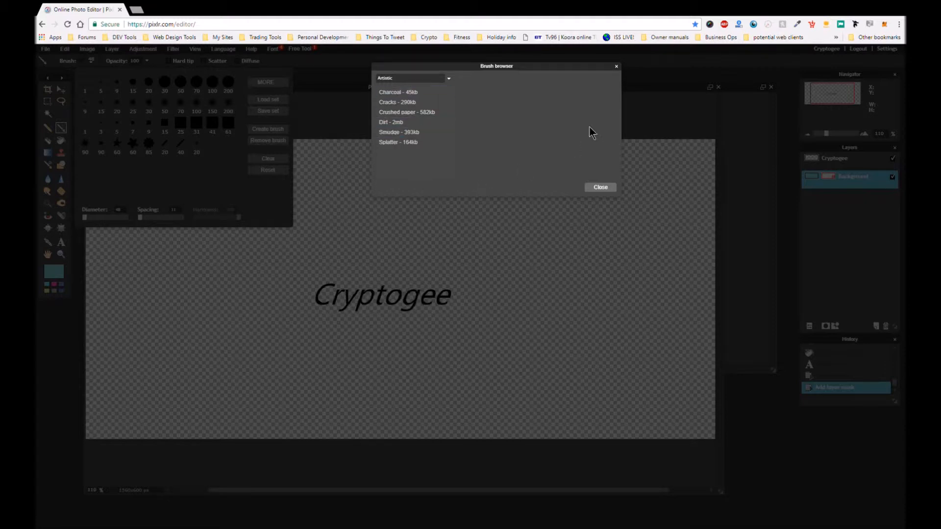
left_click(405, 96)
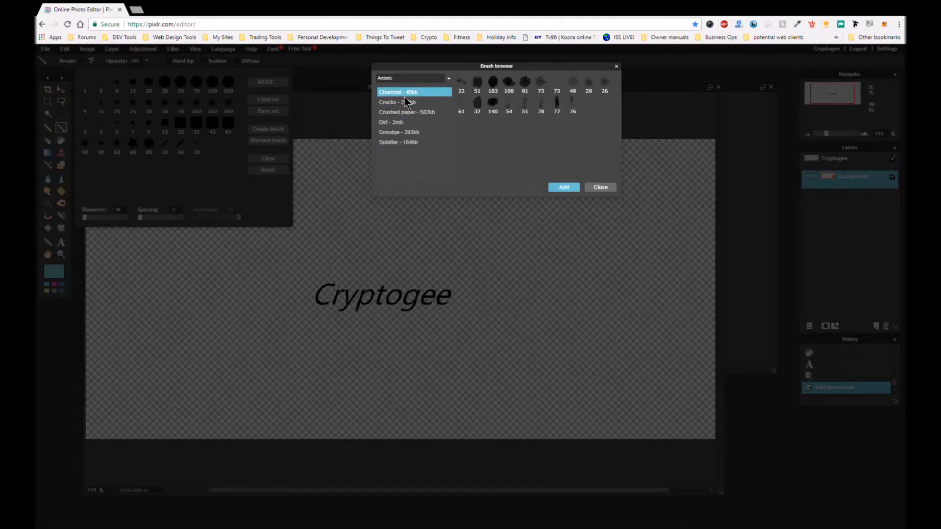
left_click(565, 191)
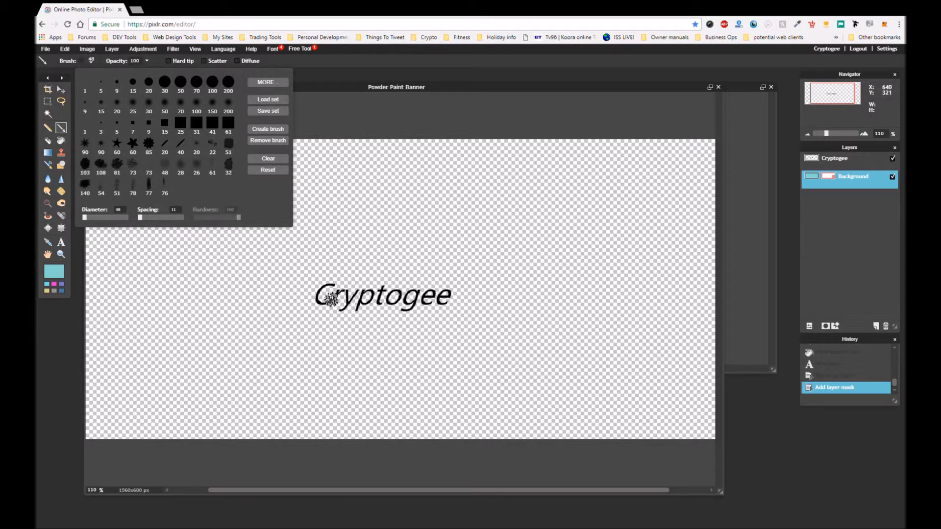
Step: Paint textured dabs and a stroke around the Cryptogee text on the Background layer's mask
left_click(326, 288)
left_click(323, 311)
left_click(323, 313)
left_click(337, 313)
mouse_move(348, 314)
left_mouse_down()
mouse_move(350, 294)
mouse_move(335, 306)
mouse_move(352, 277)
mouse_move(417, 308)
mouse_move(361, 322)
mouse_move(439, 282)
mouse_move(437, 320)
mouse_move(481, 261)
mouse_move(436, 300)
left_mouse_up()
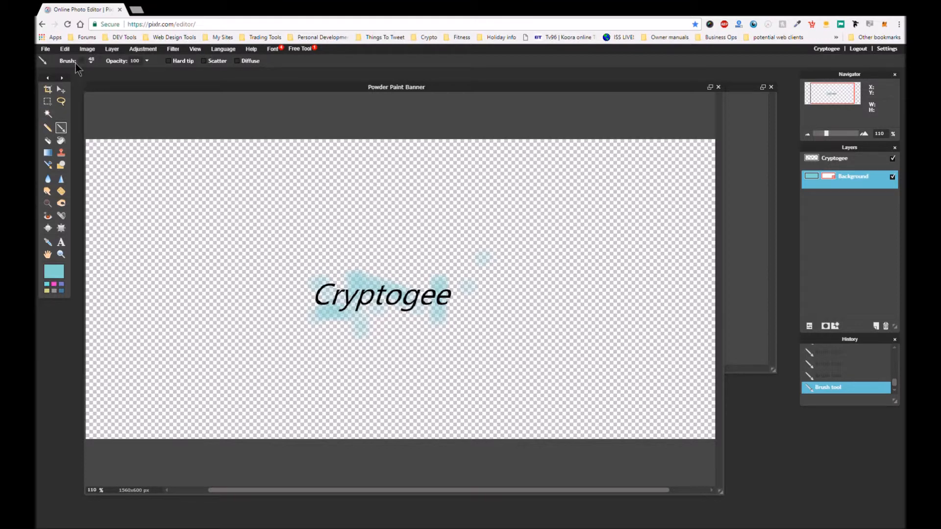
Step: Pick the 28 charcoal brush and dab small spots on the mask just above the Cryptogee text
left_click(90, 61)
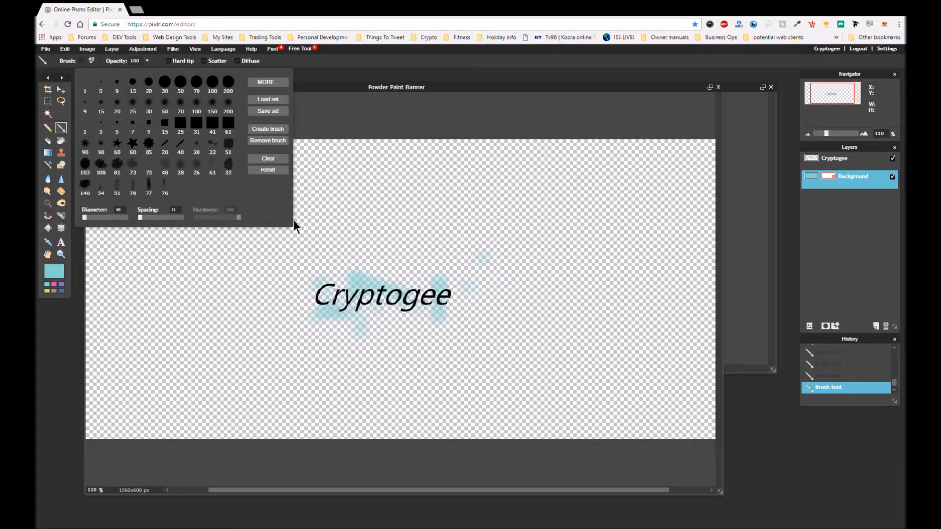
left_click(180, 166)
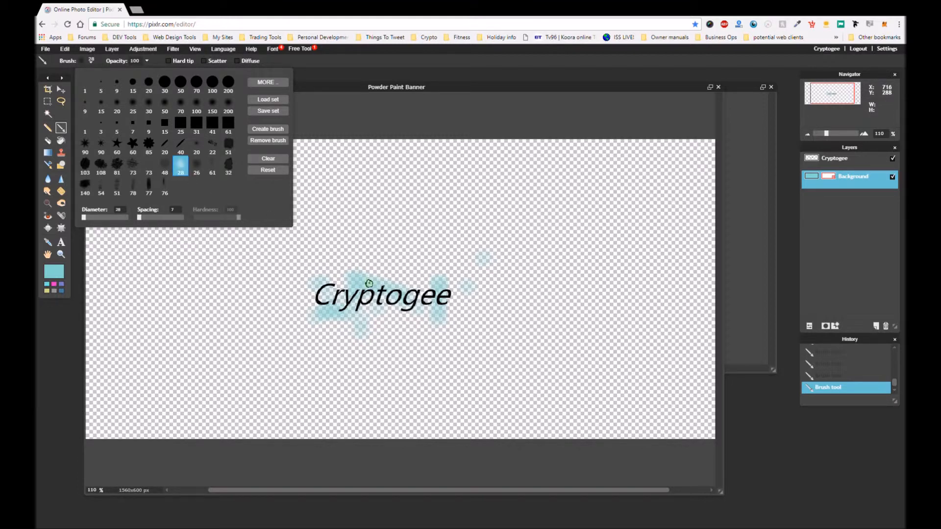
left_click(401, 286)
left_click(412, 272)
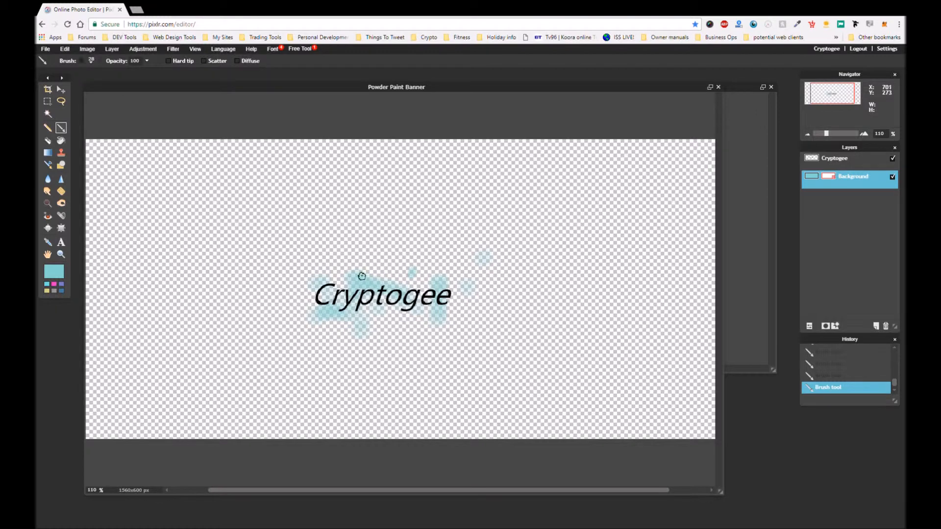
Step: Pick the 54 charcoal brush and paint splatters around the text, including a diagonal streak down from its last letter
left_click(83, 62)
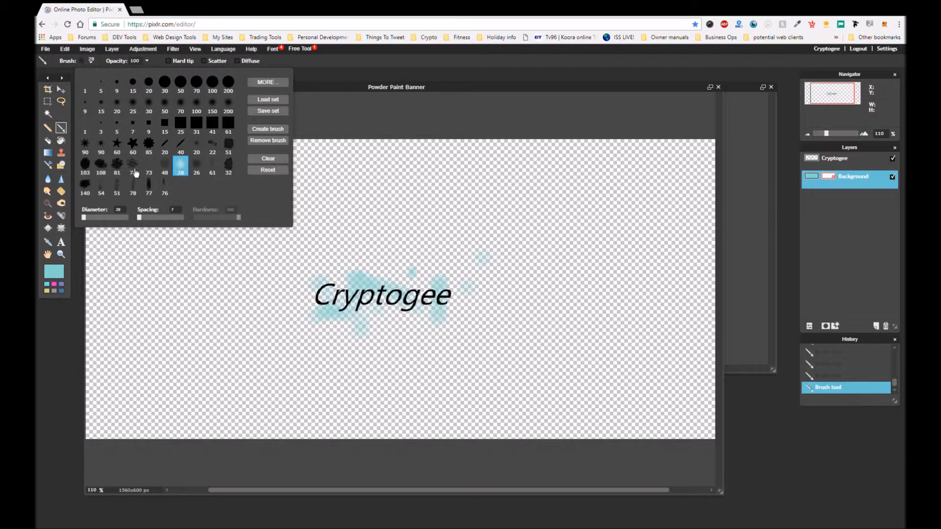
left_click(86, 169)
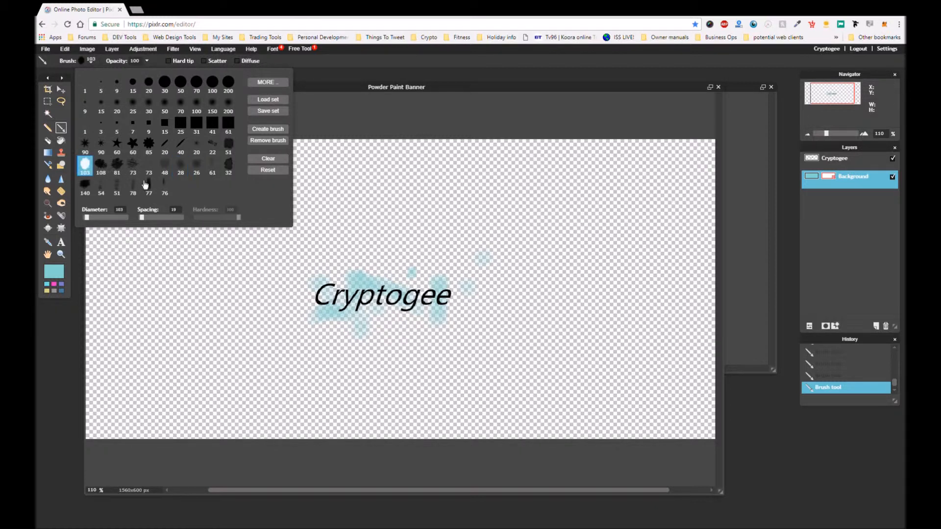
left_click(101, 186)
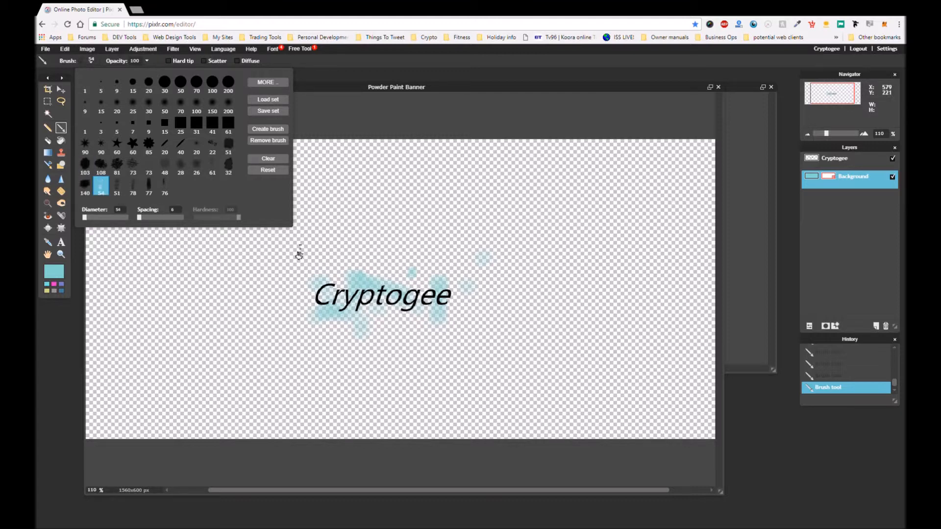
left_click(334, 268)
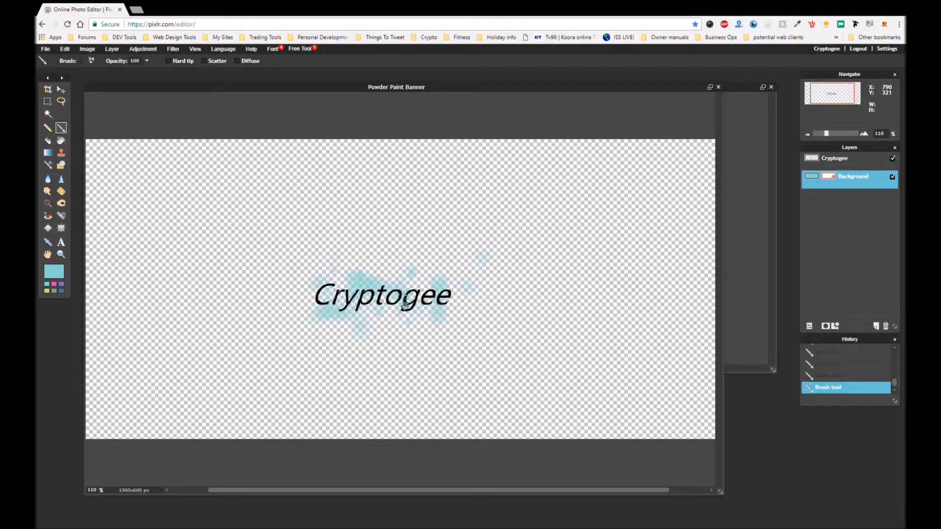
left_click_drag(451, 294, 490, 342)
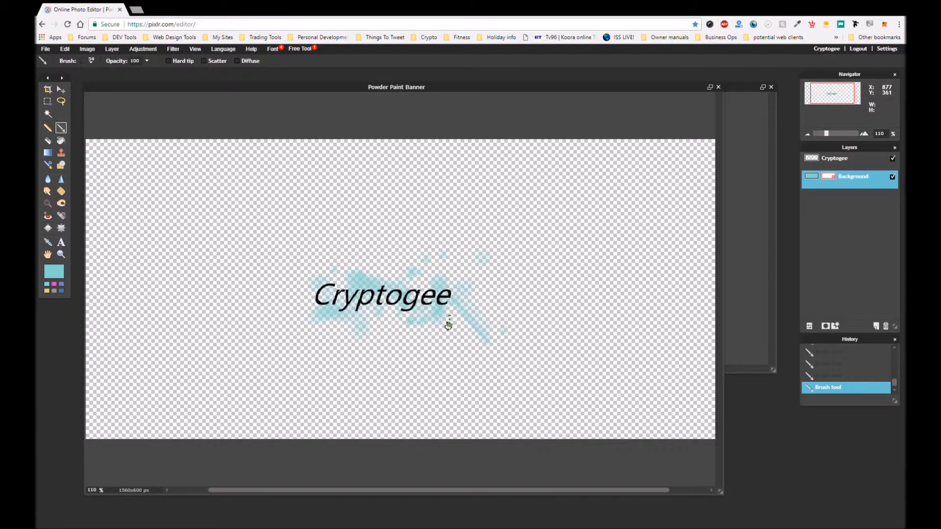
left_click(408, 326)
left_click(317, 256)
Step: Pick the streaky 73 charcoal brush, enlarge its diameter to about 550, and paint large streaks across the text and to its upper left
left_click(49, 266)
left_click(82, 63)
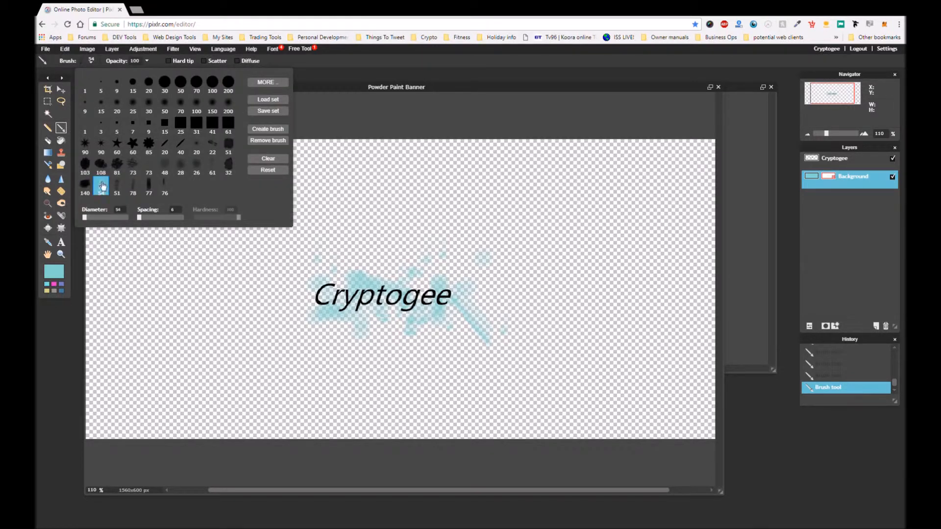
left_click(136, 172)
left_click_drag(107, 223, 107, 222)
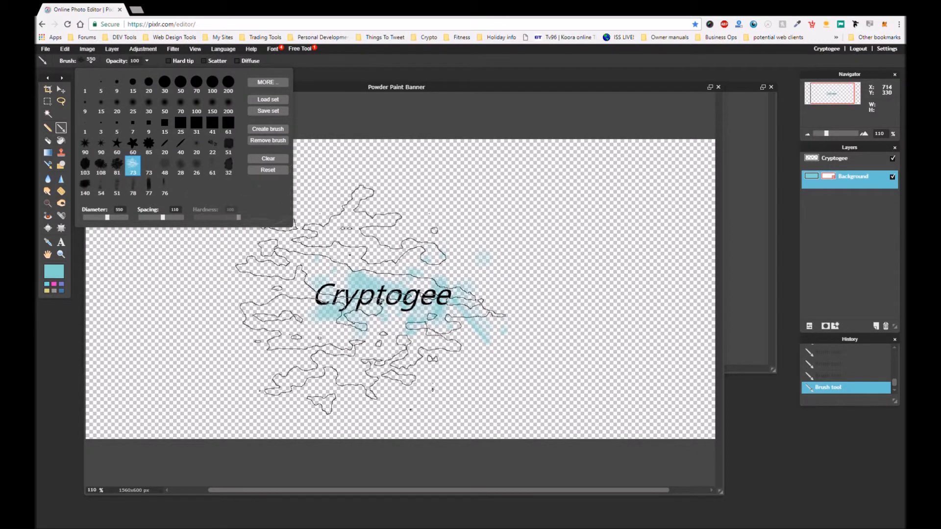
mouse_move(354, 254)
left_mouse_down()
mouse_move(417, 264)
mouse_move(304, 273)
mouse_move(228, 214)
left_mouse_up()
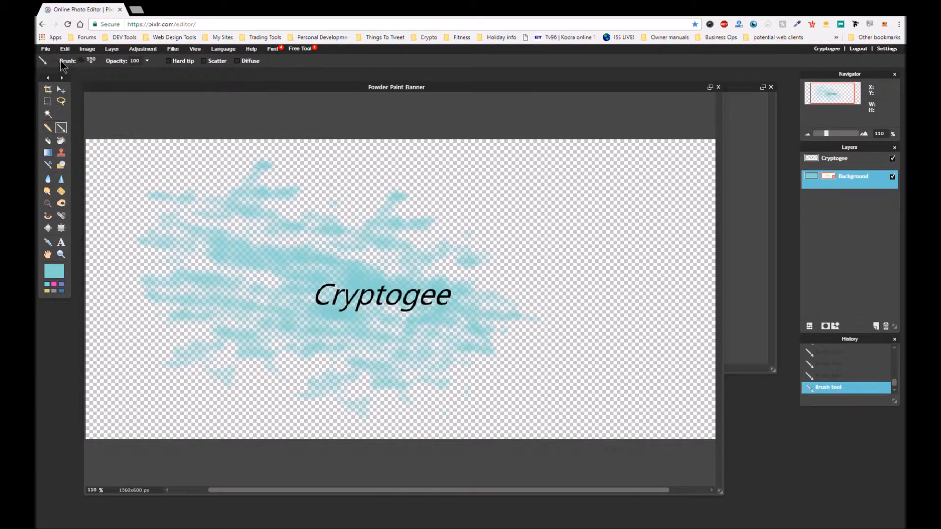
Step: Reduce the streaky brush's diameter and paint denser streaks over and to the right of the Cryptogee text
left_click(80, 63)
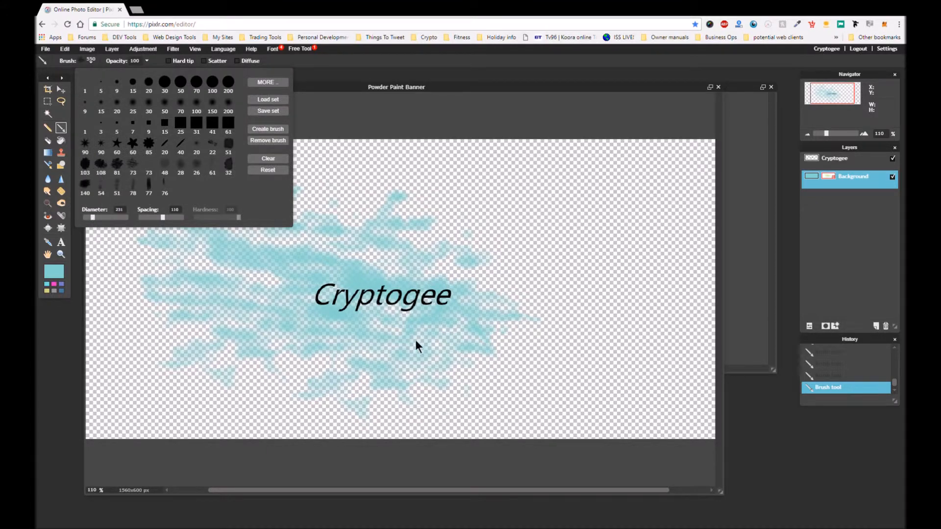
left_click(430, 301)
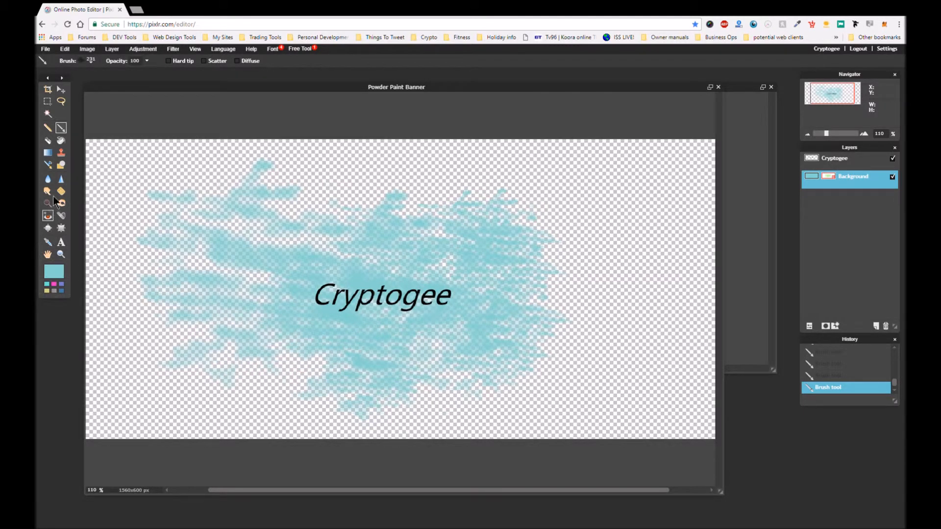
Step: Switch to the Eraser with the 48 charcoal brush and set its diameter to about 230
left_click(48, 140)
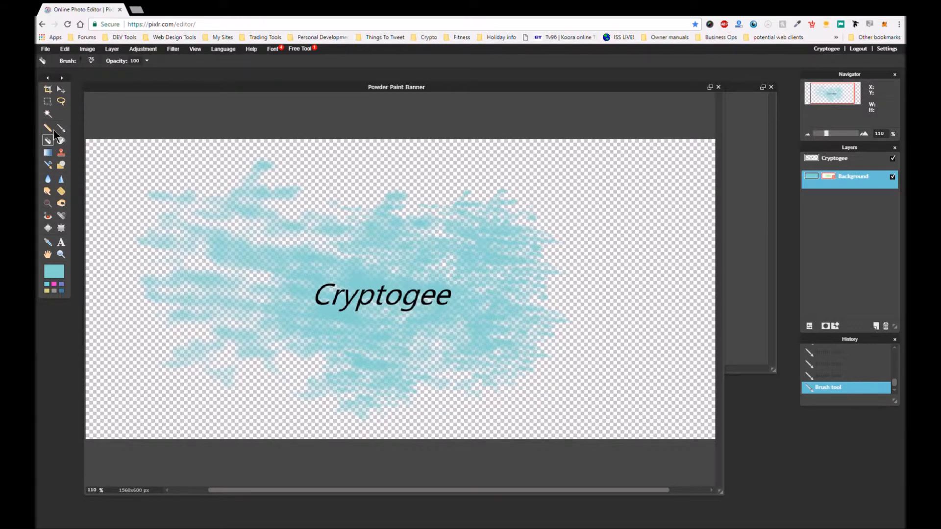
left_click(81, 61)
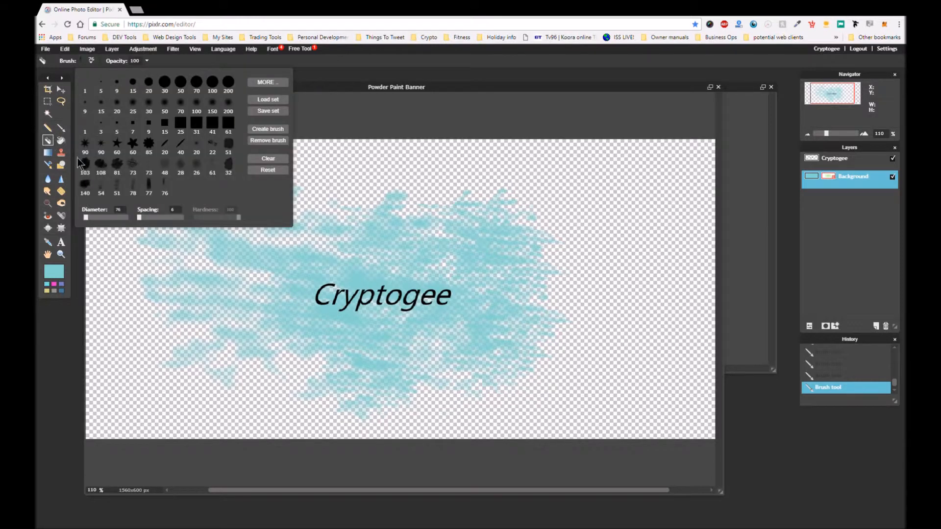
left_click(165, 164)
left_click_drag(86, 222, 104, 218)
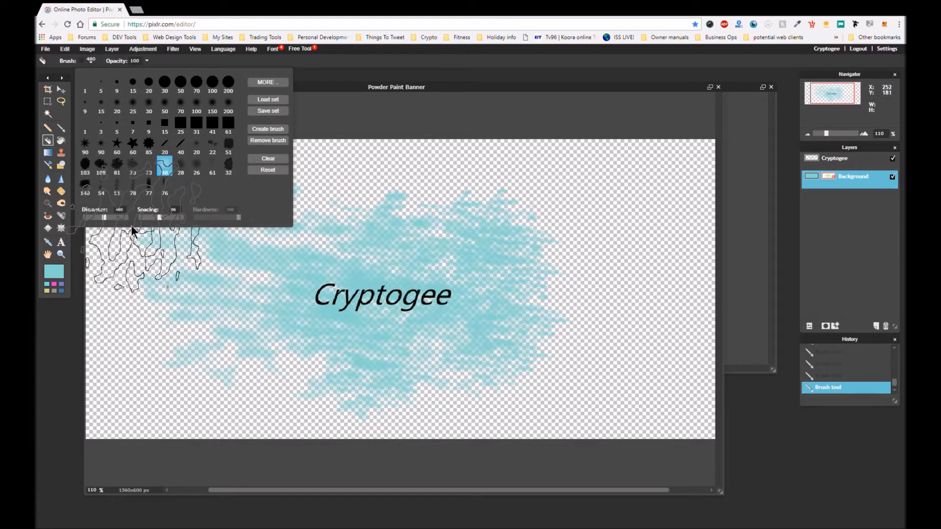
left_click_drag(104, 219, 93, 219)
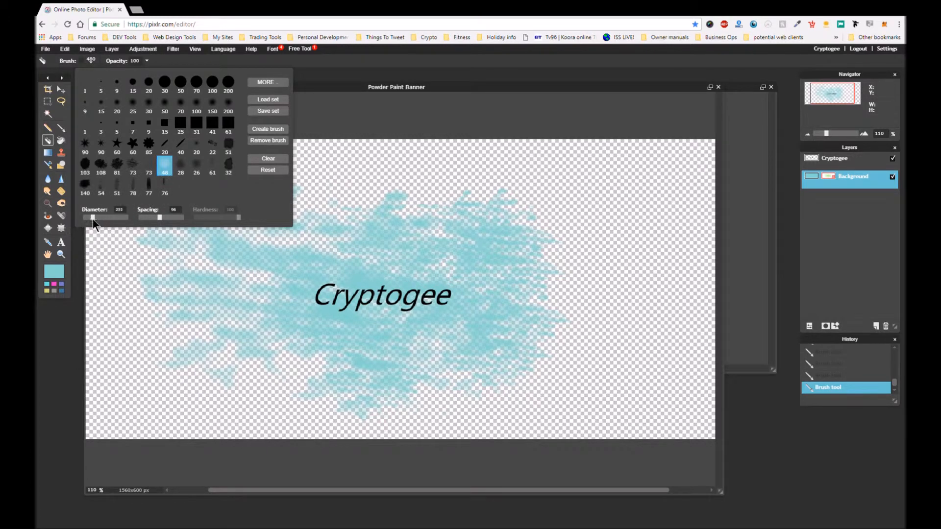
Step: Erase patches of the Background layer's mask around the Cryptogee text and over the streaks to its upper left
left_click(369, 282)
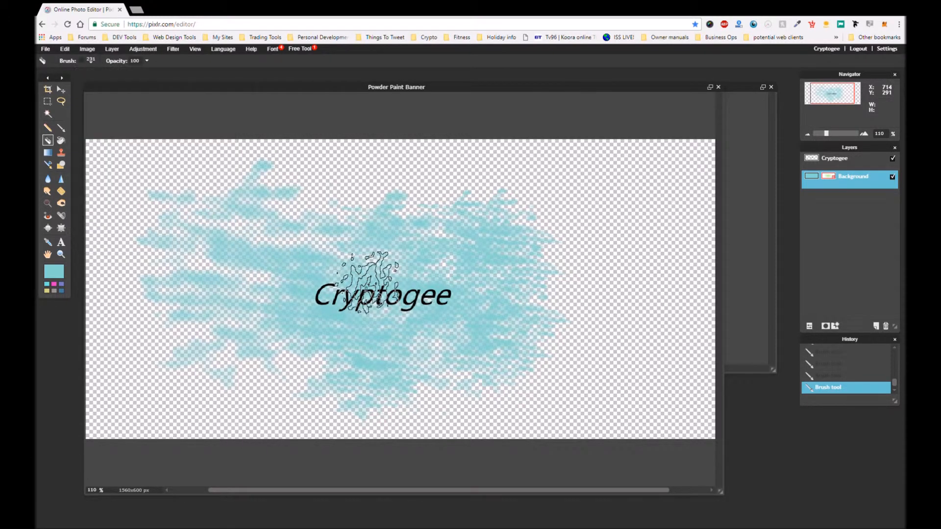
left_click(454, 256)
left_click(363, 347)
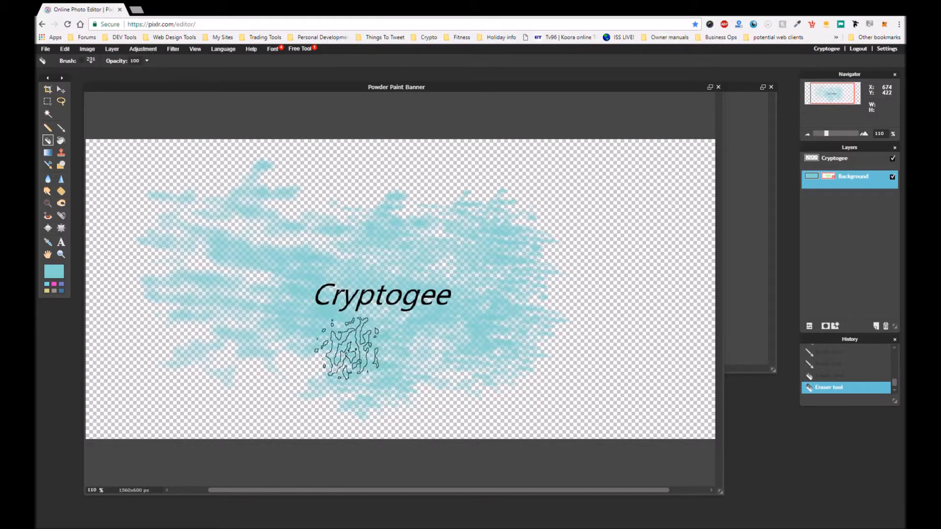
left_click(250, 311)
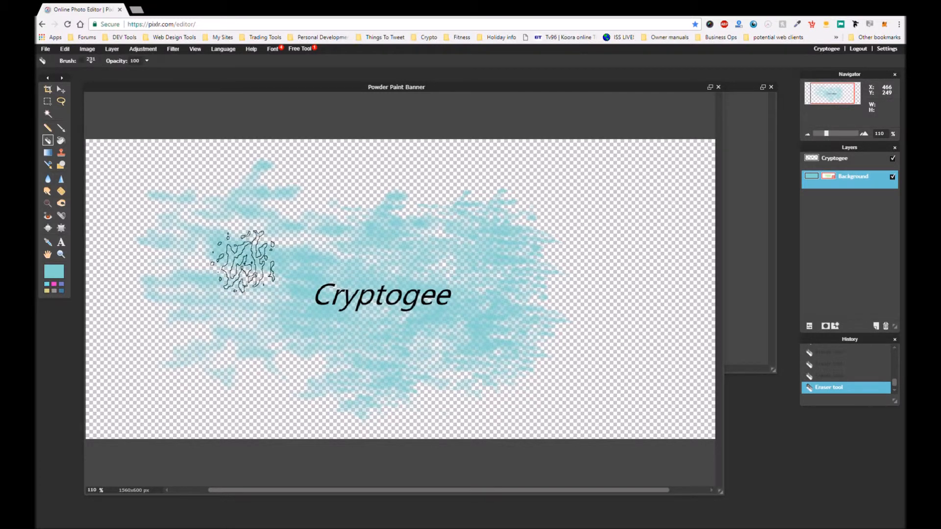
mouse_move(237, 234)
left_mouse_down()
mouse_move(181, 212)
mouse_move(239, 197)
left_mouse_up()
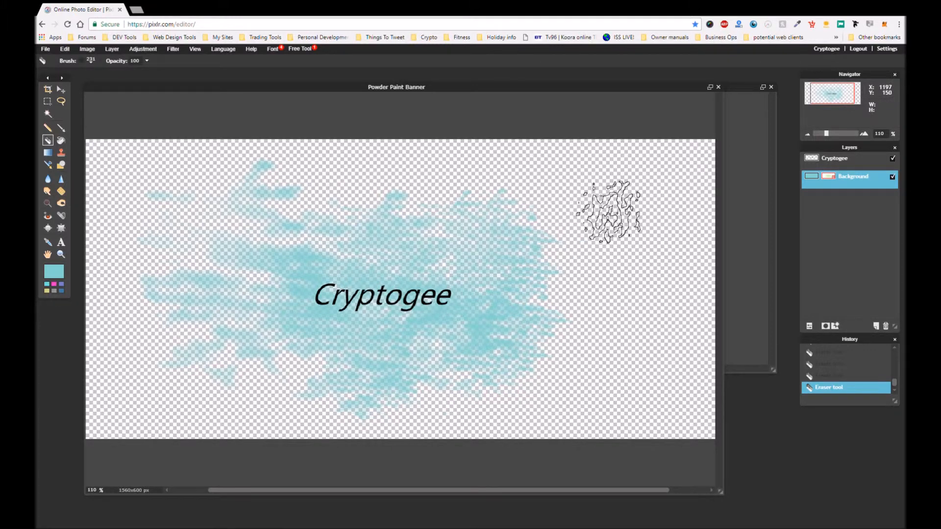
Step: Add a layer mask to the Cryptogee text layer
left_click(866, 163)
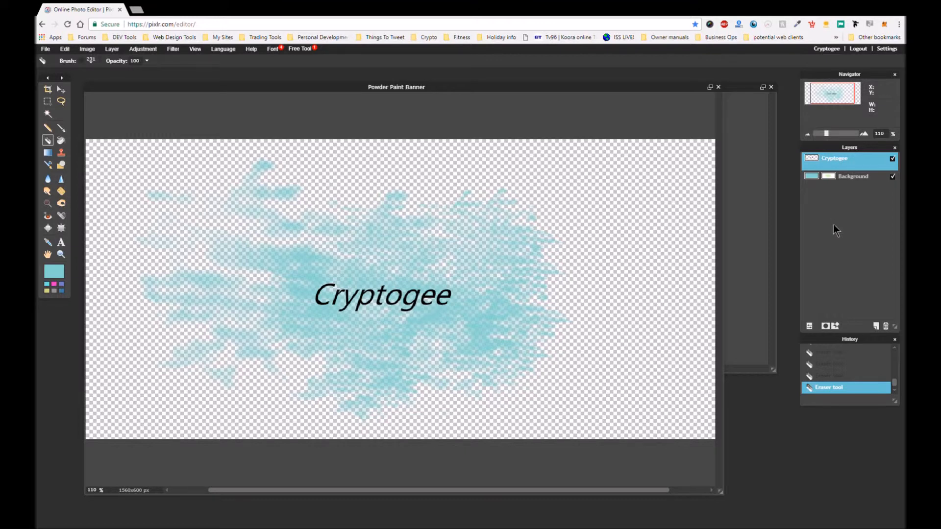
left_click(825, 326)
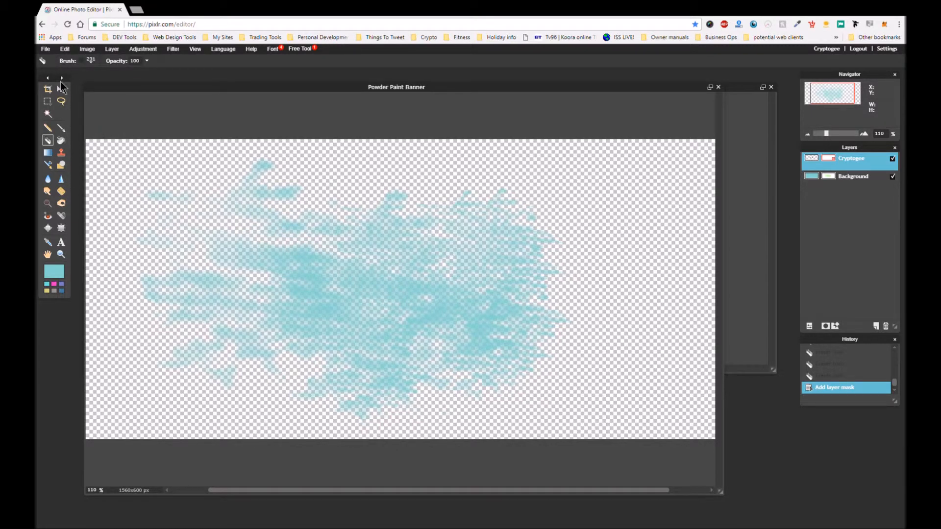
Step: Add the Crushed paper brush set from the Artistic category to the available brushes
left_click(80, 61)
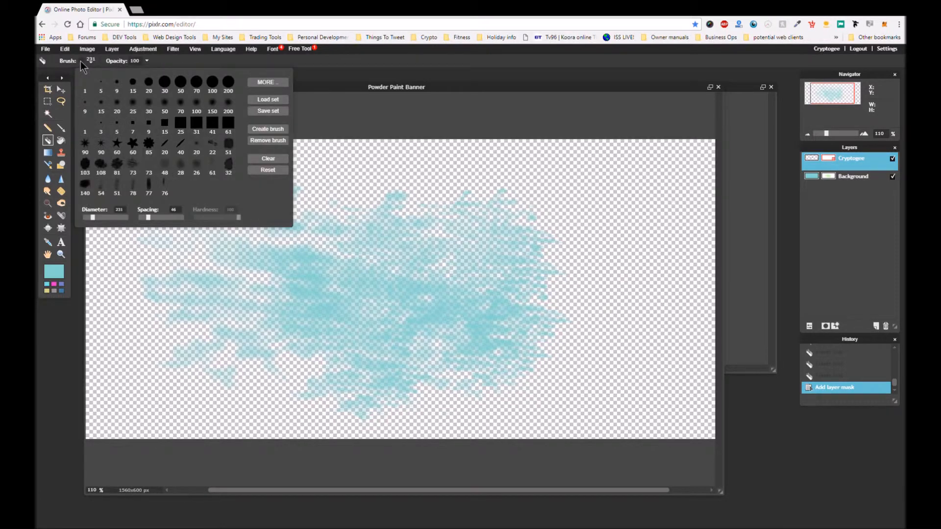
left_click(267, 82)
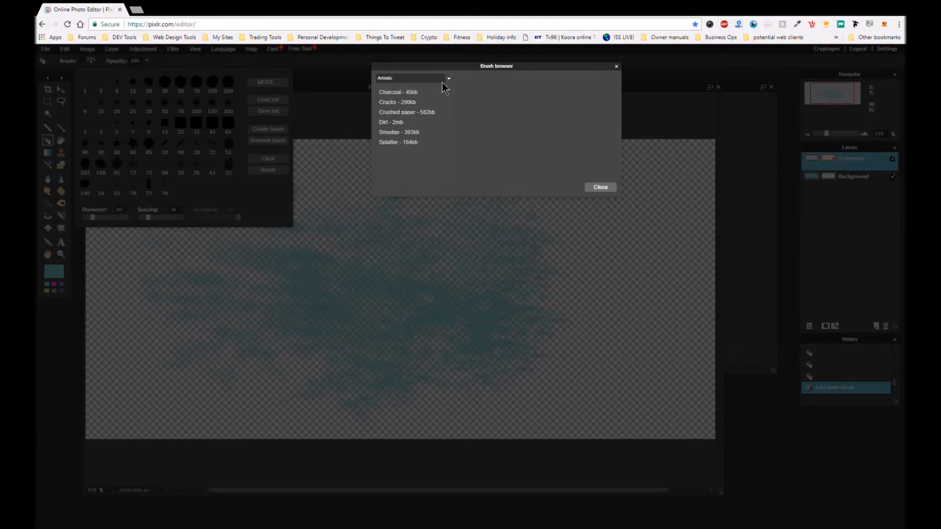
left_click(443, 80)
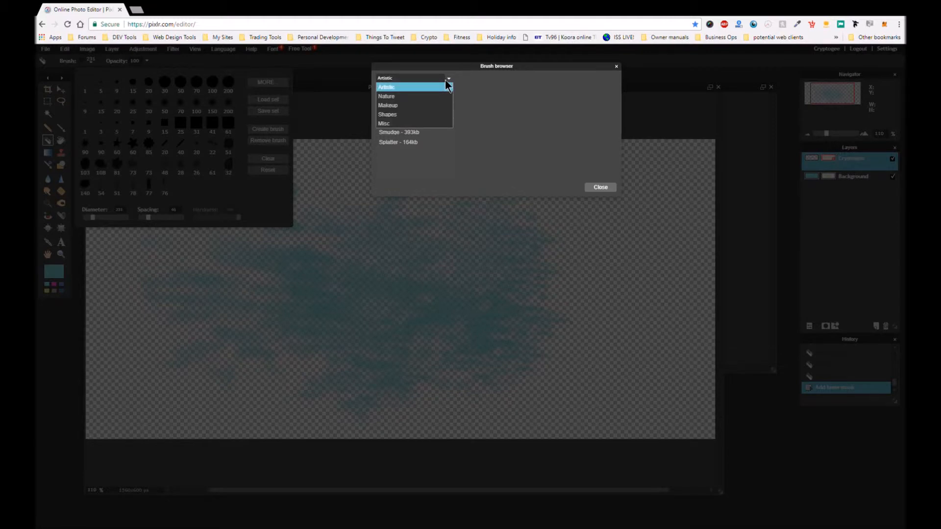
left_click(436, 87)
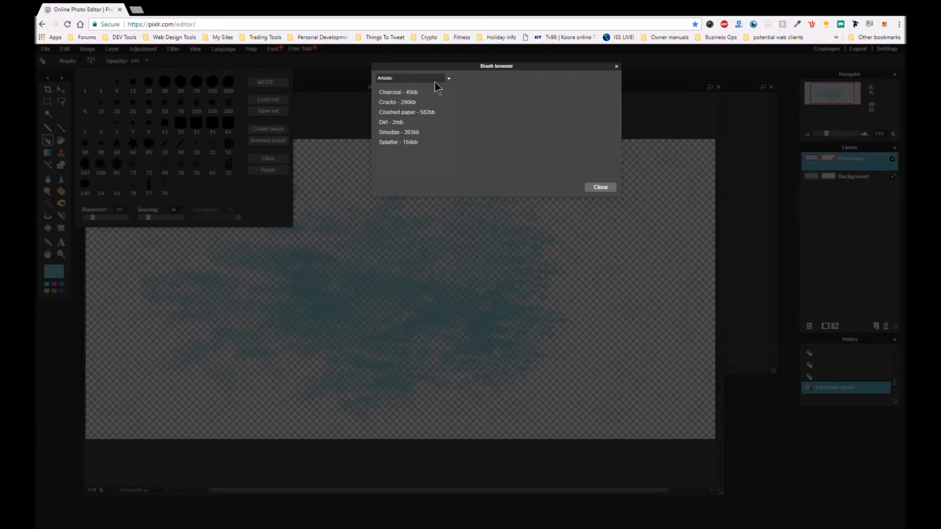
left_click(409, 111)
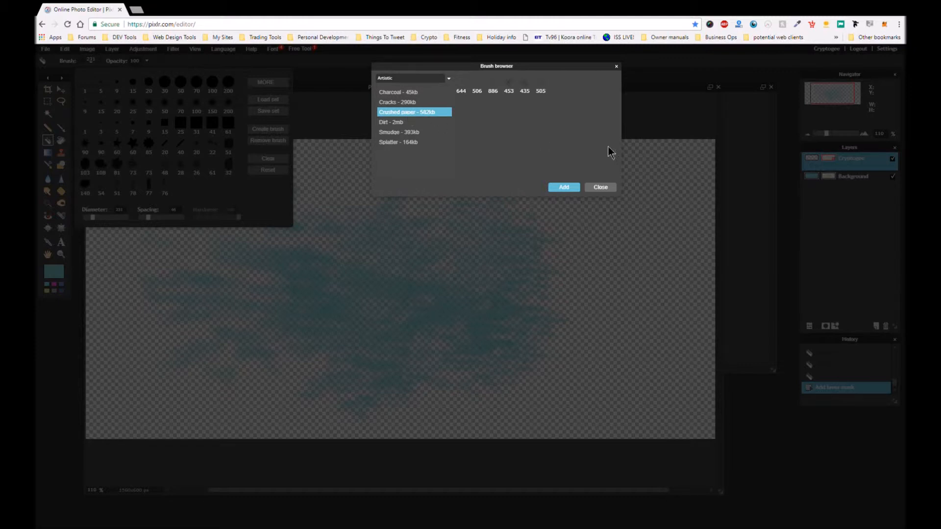
left_click(564, 187)
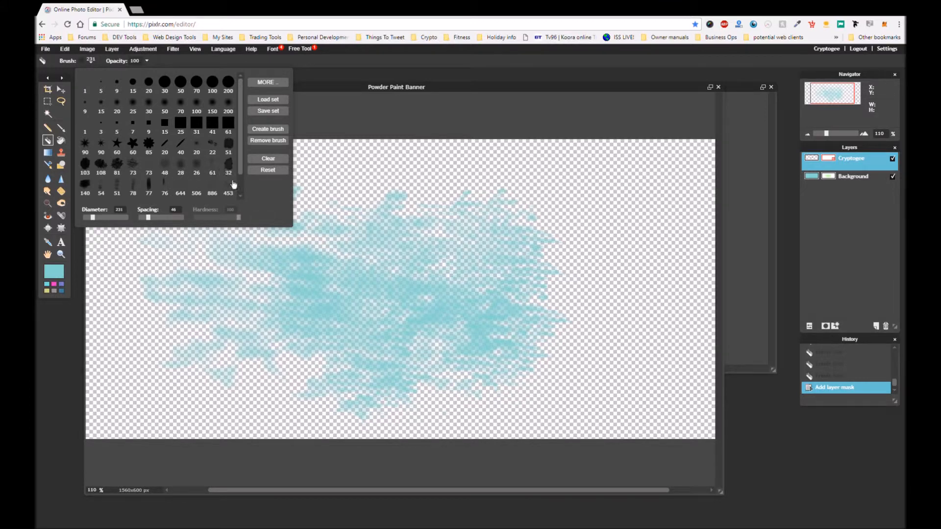
scroll(232, 181, "down", 1)
left_click(197, 149)
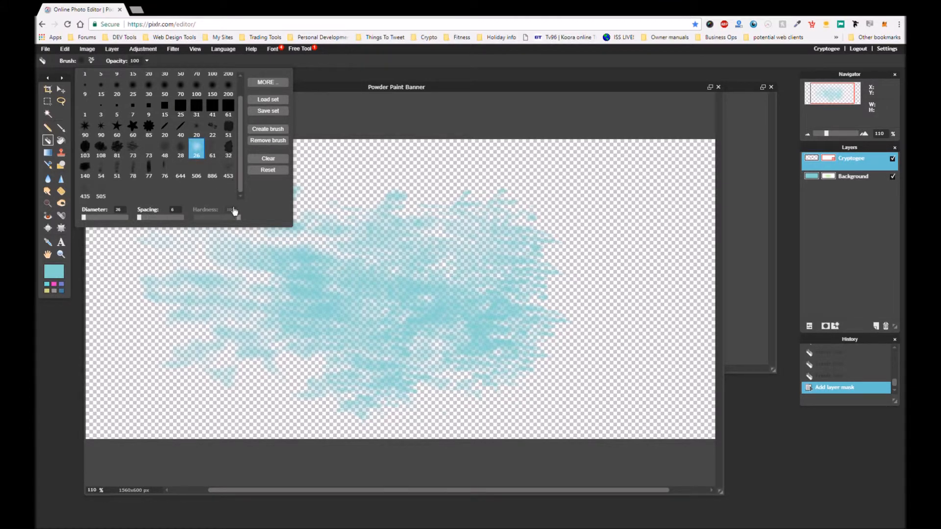
scroll(307, 260, "up", 1)
scroll(298, 256, "down", 2)
scroll(229, 194, "up", 1)
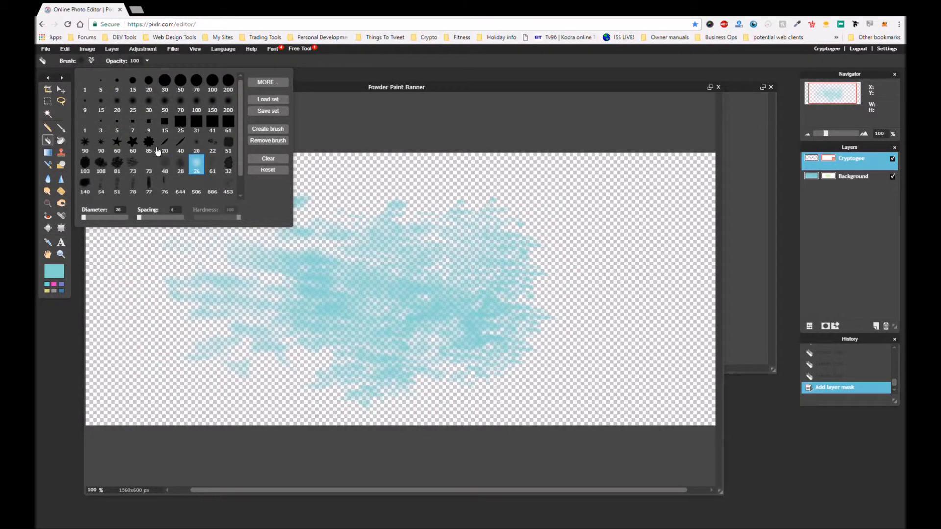
left_click(155, 146)
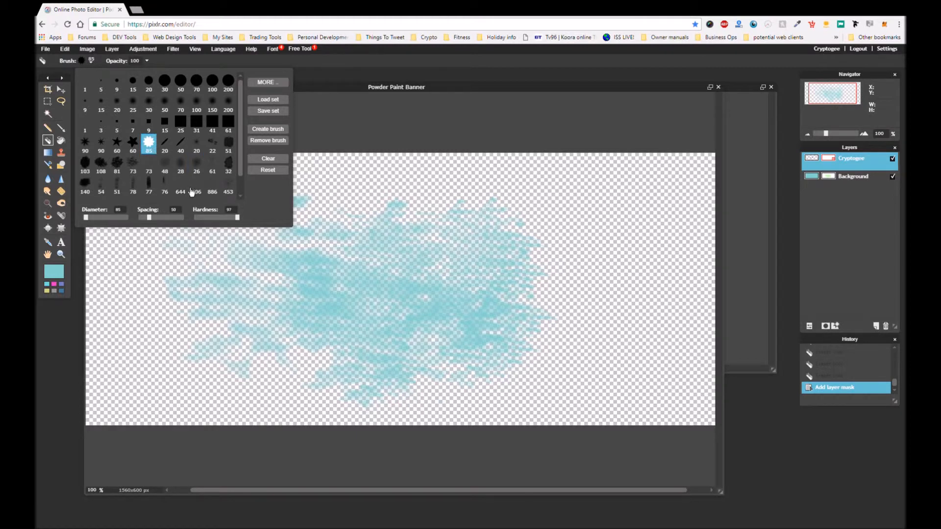
left_click(323, 83)
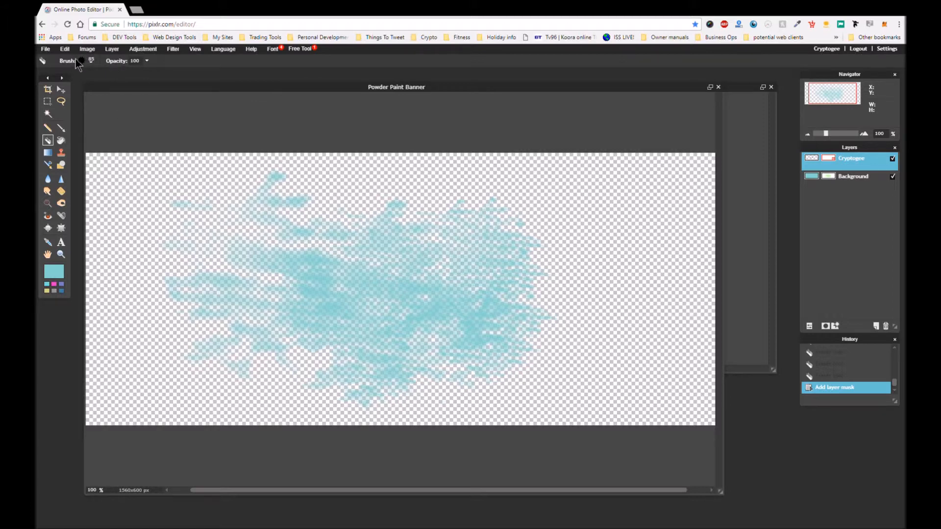
Step: Add the Artistic category's Crushed paper set to the brush collection once more
left_click(83, 62)
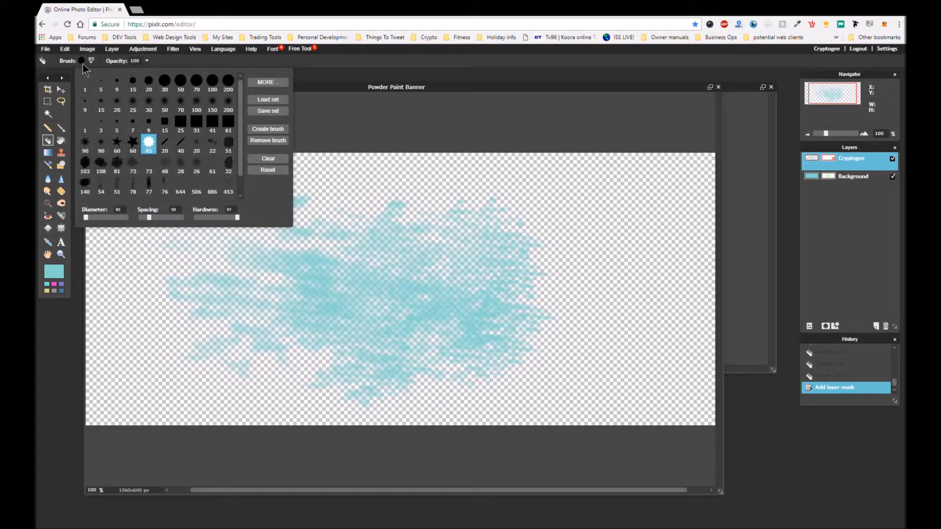
left_click(267, 81)
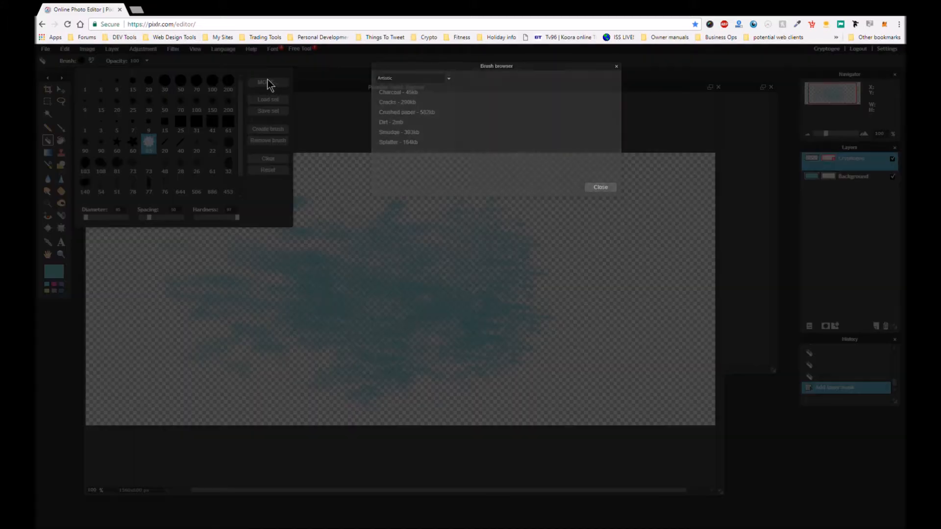
left_click(414, 115)
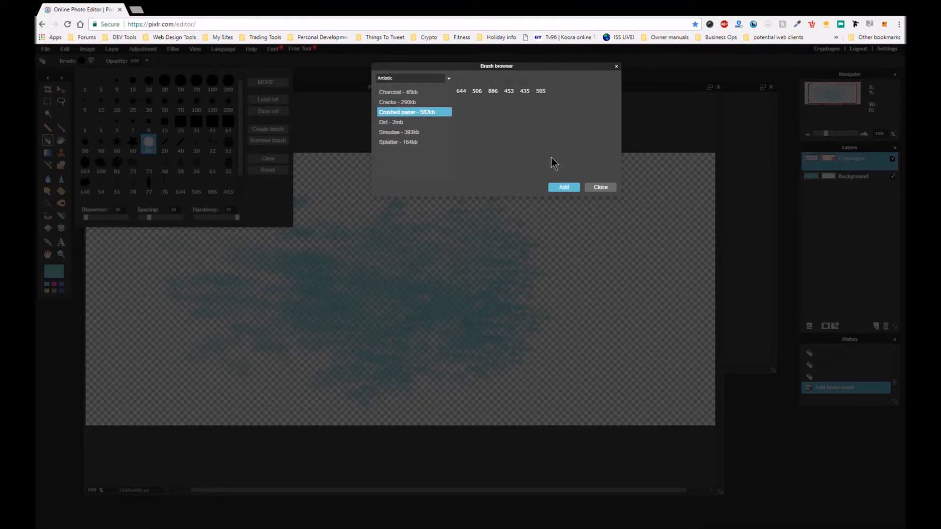
left_click(563, 187)
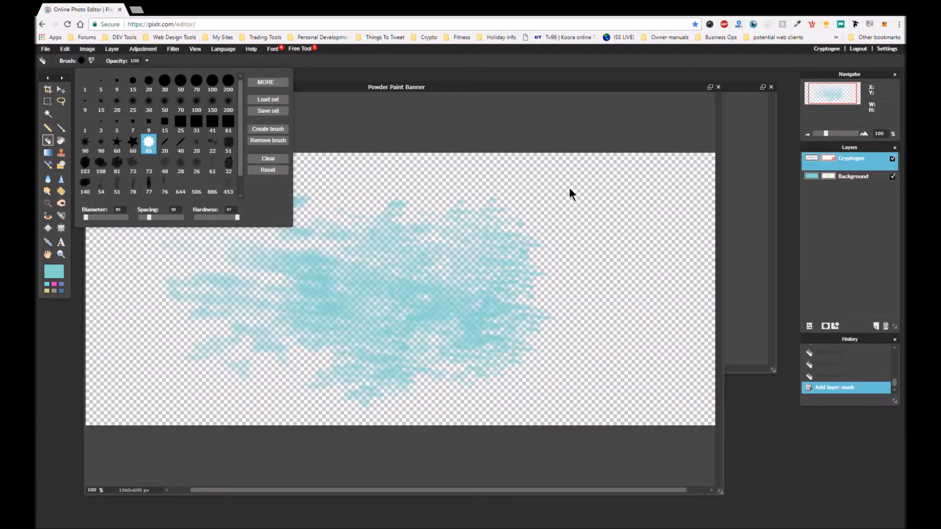
Step: Try to reveal the hidden Cryptogee text by dabbing its mask with the Eraser and the 435 crushed paper brush
scroll(223, 185, "down", 1)
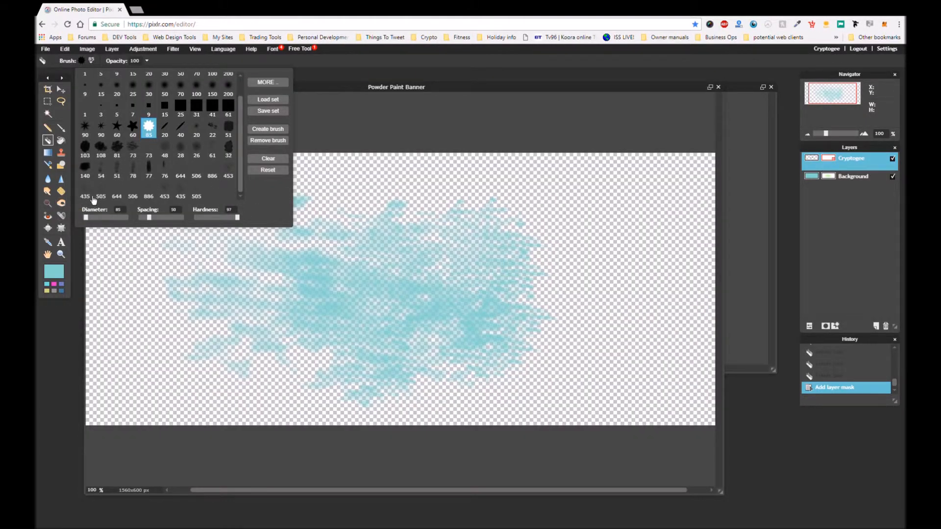
left_click(86, 194)
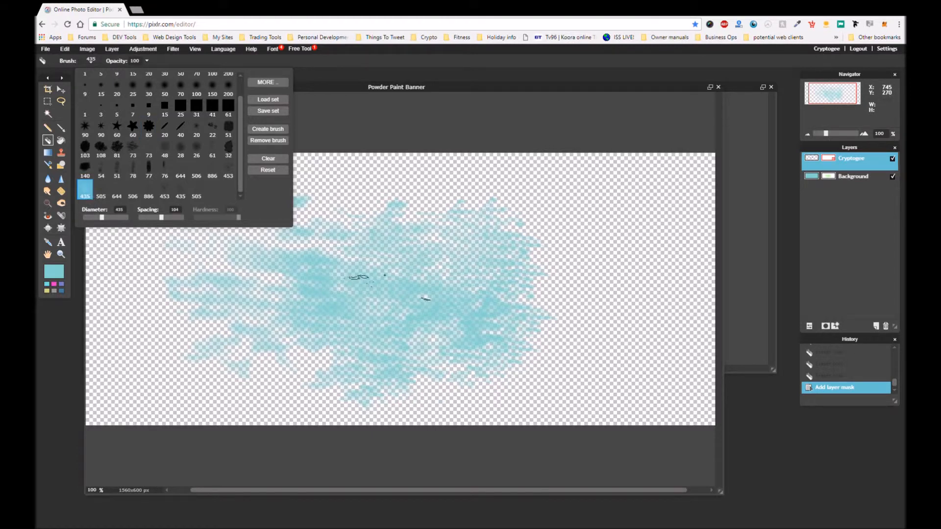
left_click(385, 275)
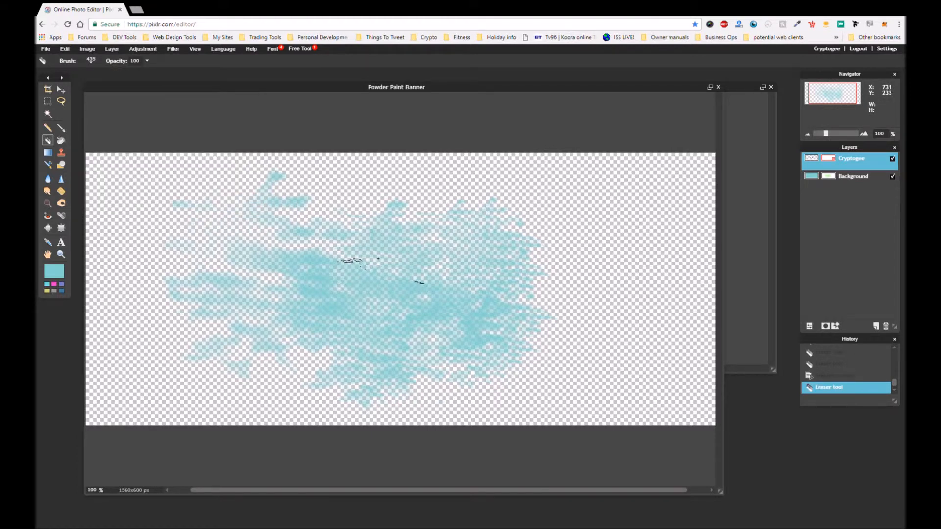
left_click(373, 251)
left_click(375, 285)
left_click(416, 277)
Step: Switch to the Brush tool with the 453 crushed paper brush and paint the Cryptogee layer's mask over the hidden text
left_click(61, 127)
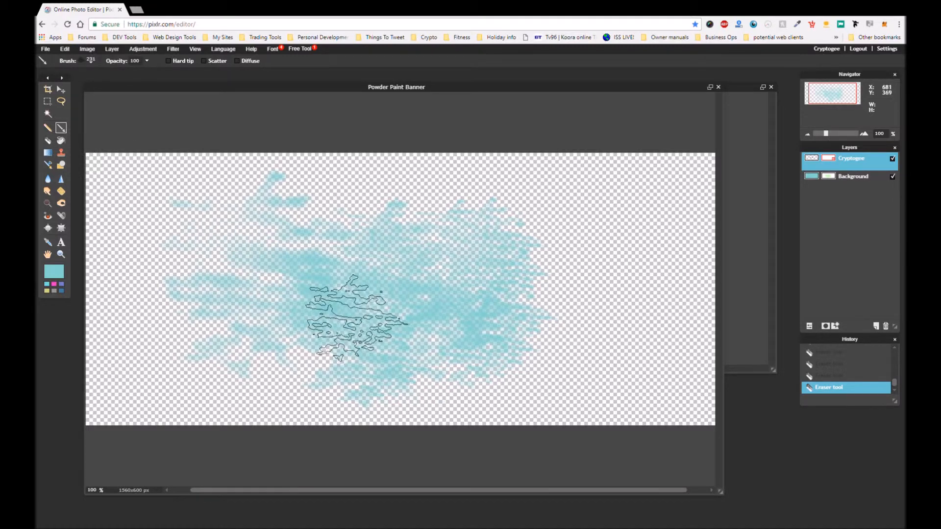
left_click(80, 62)
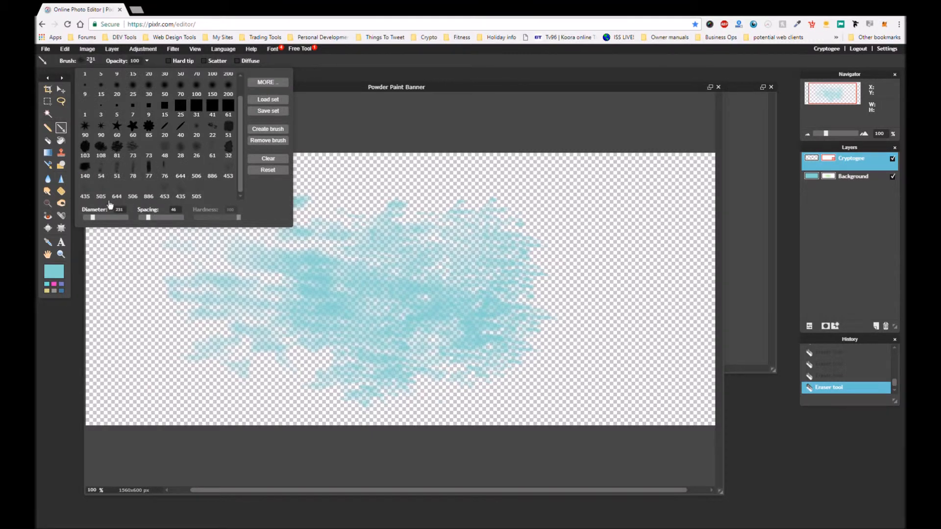
left_click(165, 194)
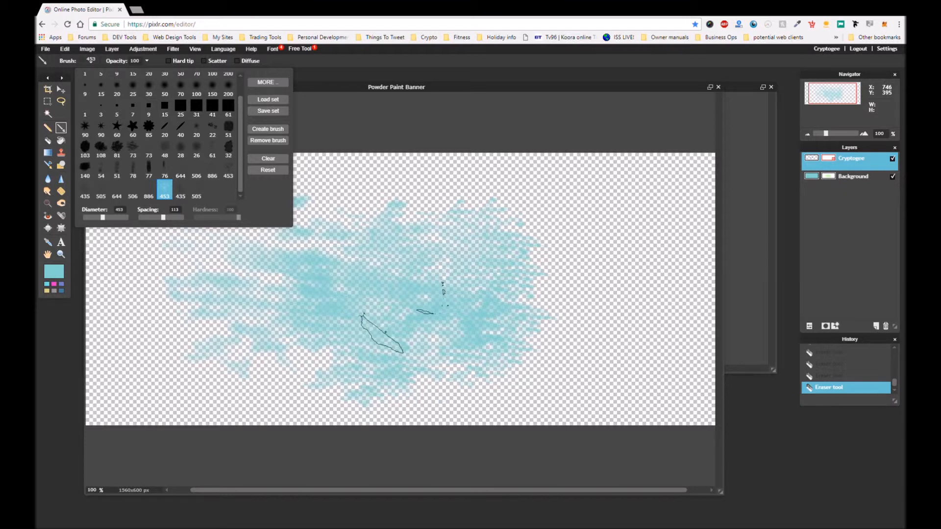
mouse_move(385, 333)
left_mouse_down()
mouse_move(276, 334)
mouse_move(283, 299)
mouse_move(341, 283)
mouse_move(393, 301)
mouse_move(407, 313)
mouse_move(406, 335)
left_mouse_up()
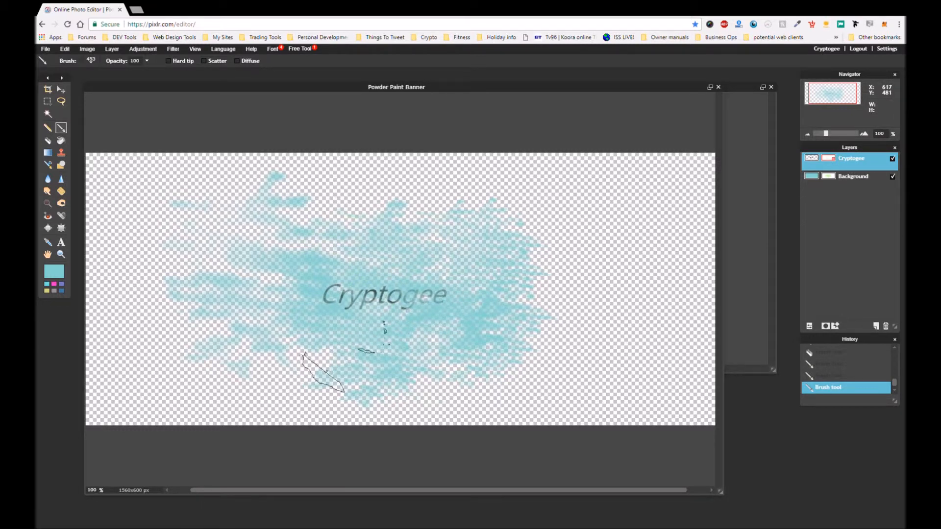
Step: Pick the 28 charcoal brush and paint along the Cryptogee lettering on its mask to reveal more of the text
left_click(90, 60)
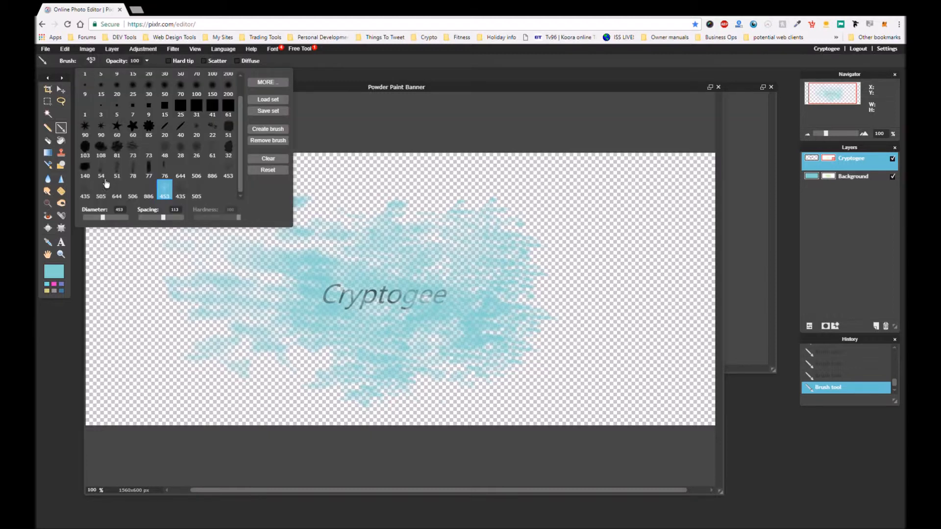
left_click(181, 151)
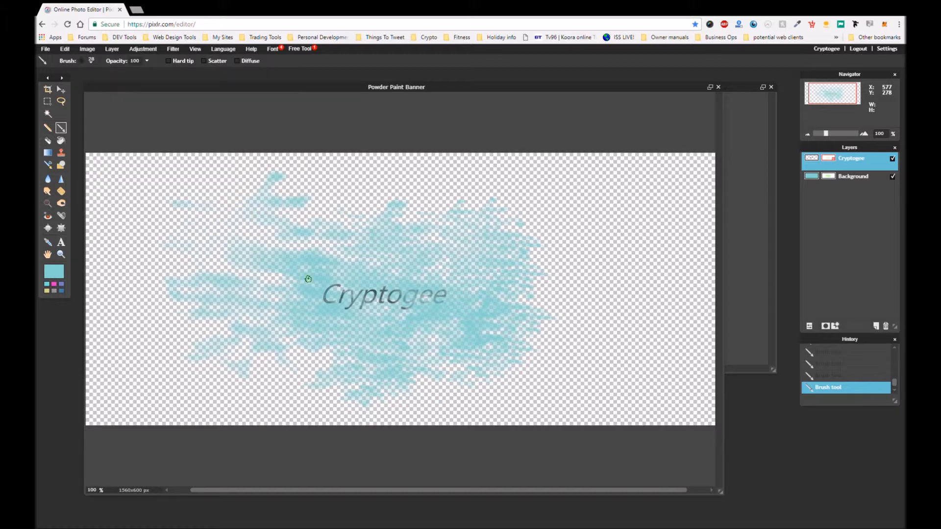
left_click_drag(324, 298, 440, 301)
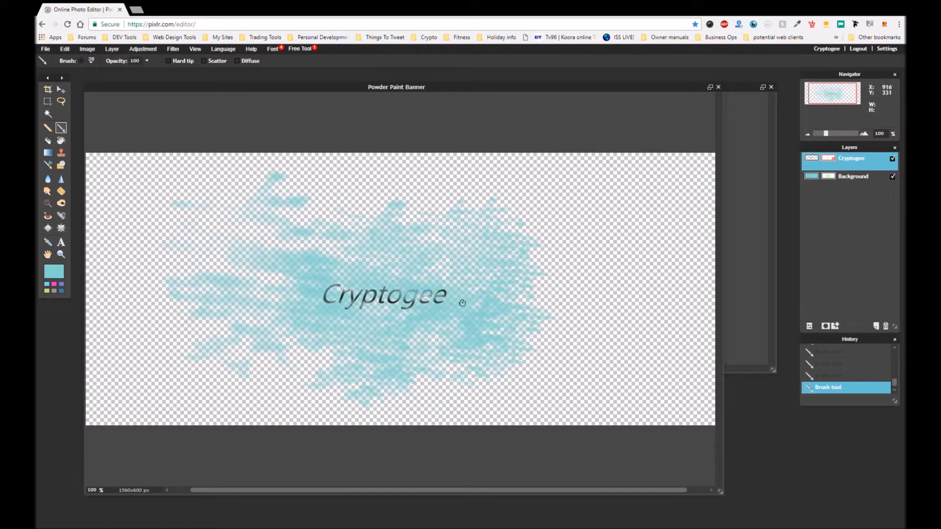
Step: Try the 435 crushed paper and 48 charcoal brushes, and switch to the soft round 20 brush
left_click(80, 62)
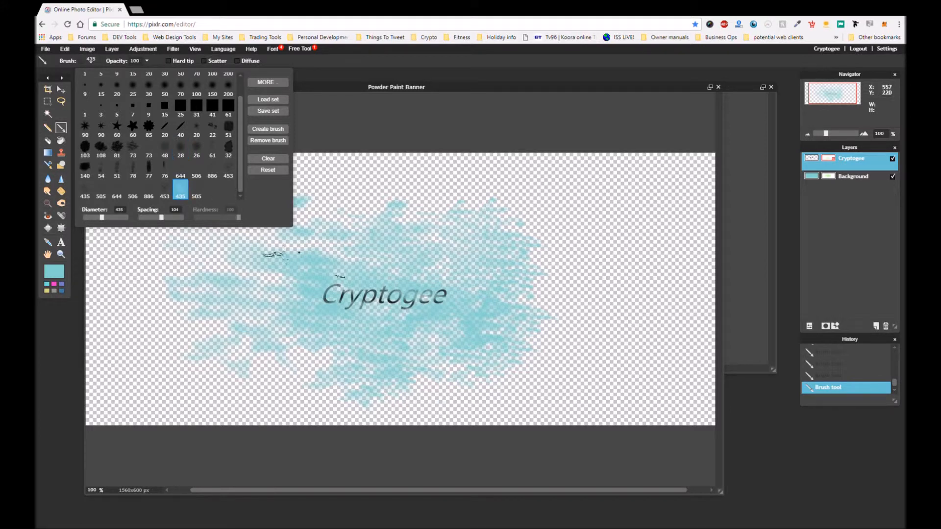
left_click(394, 296)
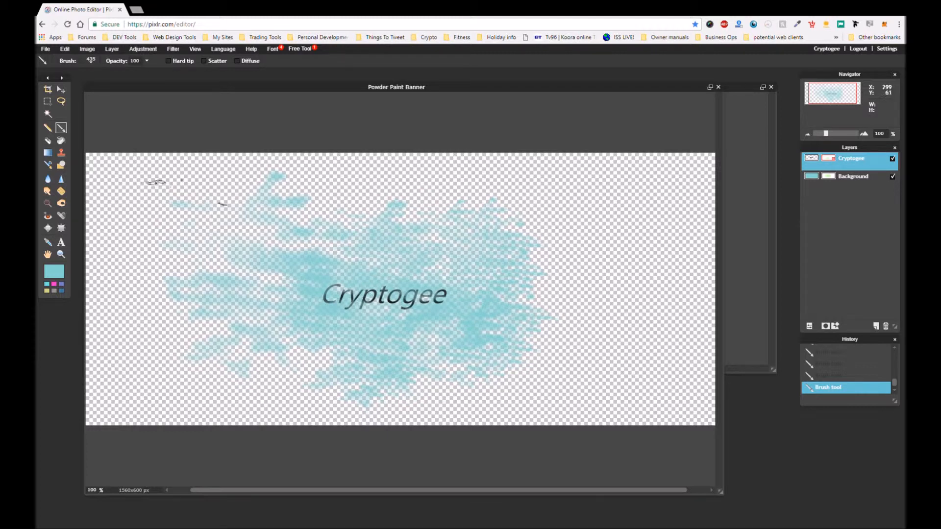
left_click(78, 63)
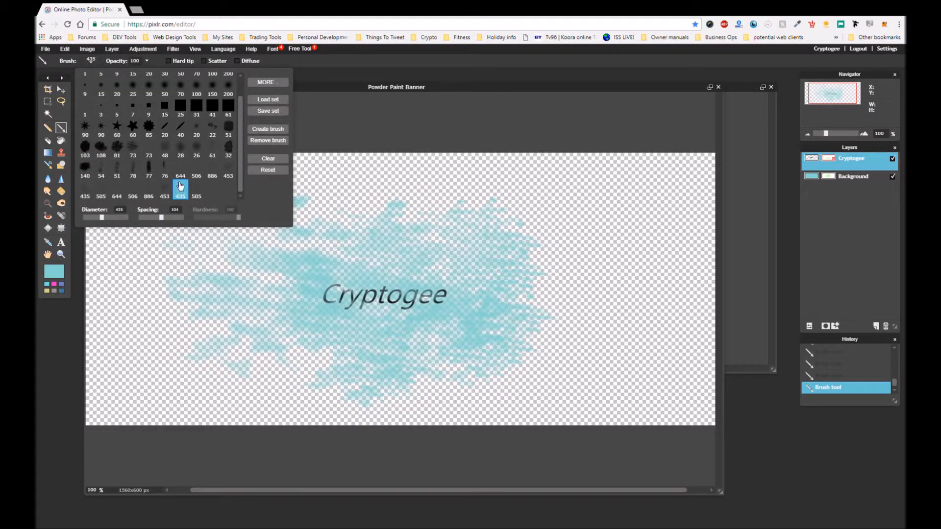
left_click(173, 155)
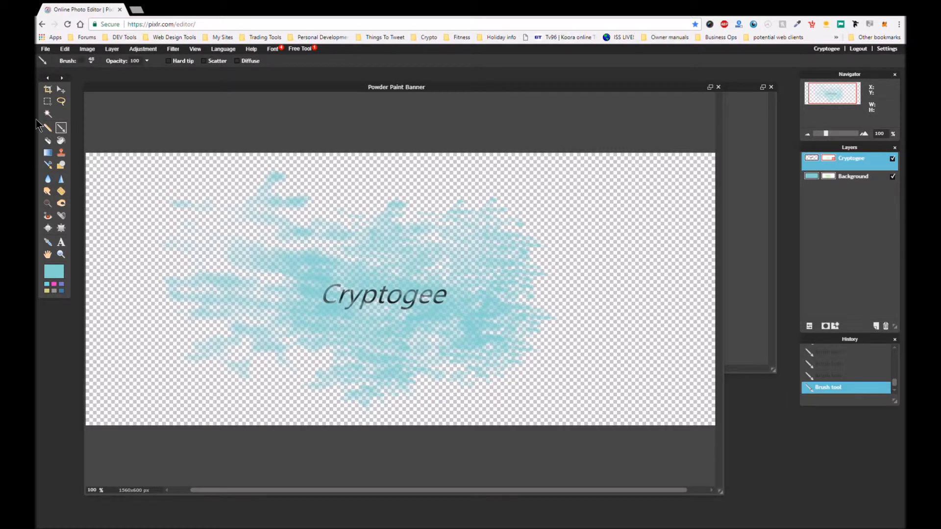
left_click(90, 61)
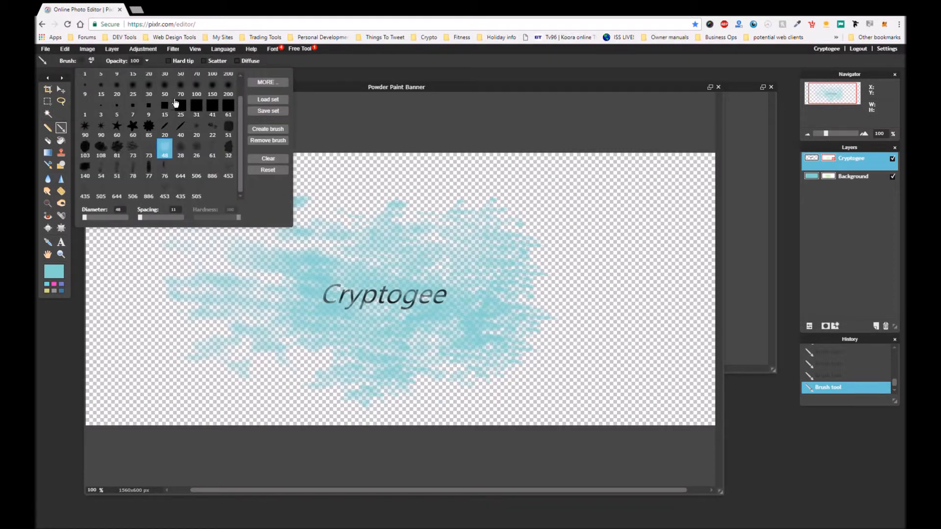
scroll(180, 116, "up", 1)
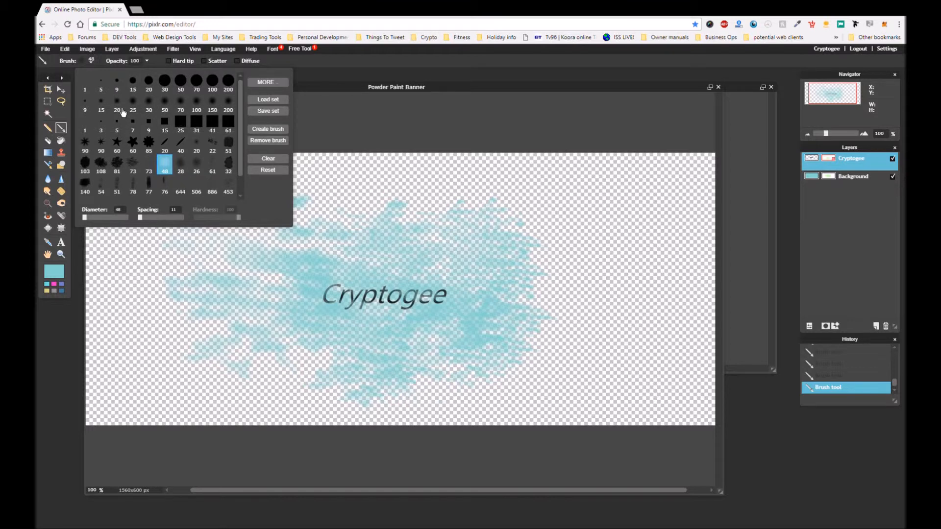
left_click(123, 112)
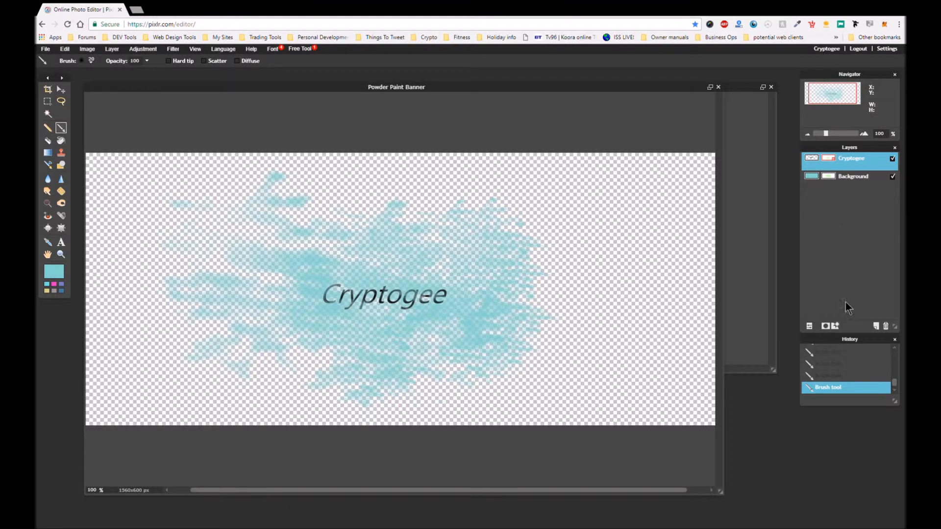
Step: Add a new layer, place it beneath the Background layer and name it Layer 0
left_click(875, 327)
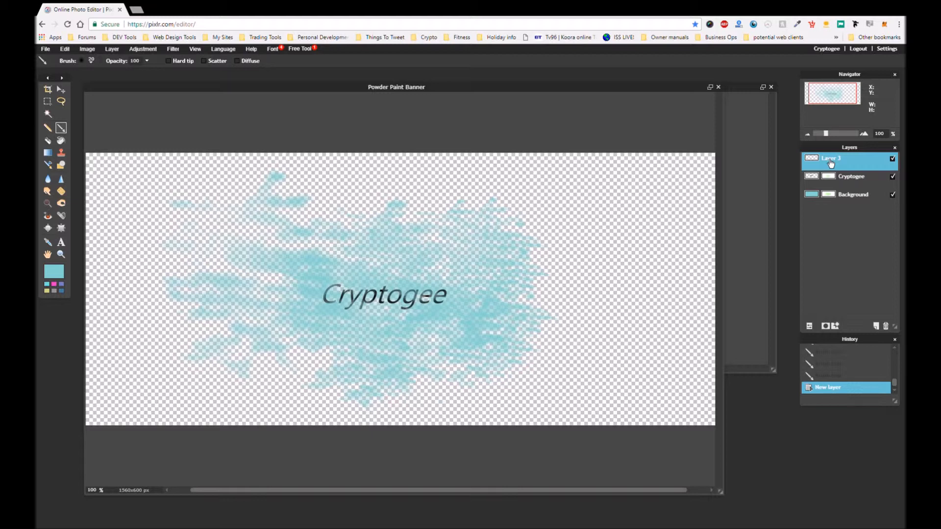
left_click_drag(830, 163, 833, 206)
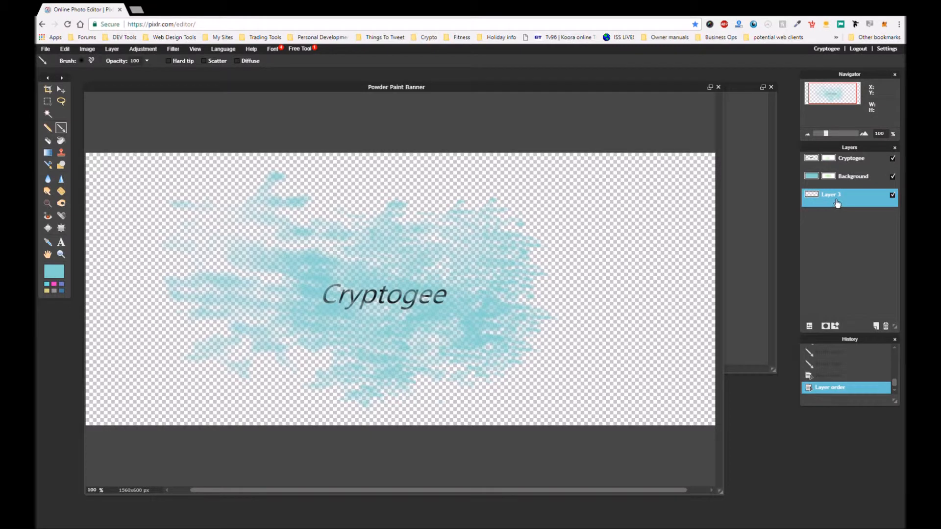
double_click(837, 203)
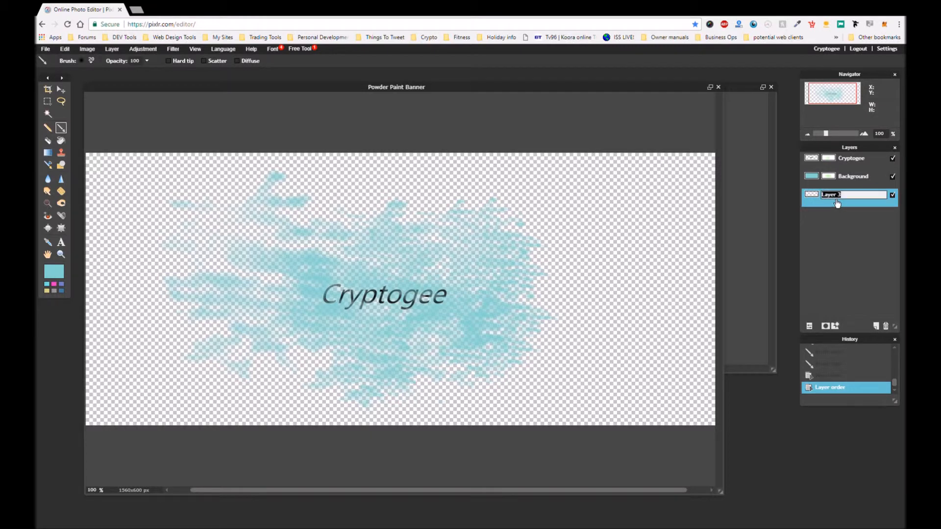
left_click(836, 200)
Step: Dab pink texture on Layer 0 around and behind the Cryptogee text with the 453 crushed paper brush
left_click(55, 286)
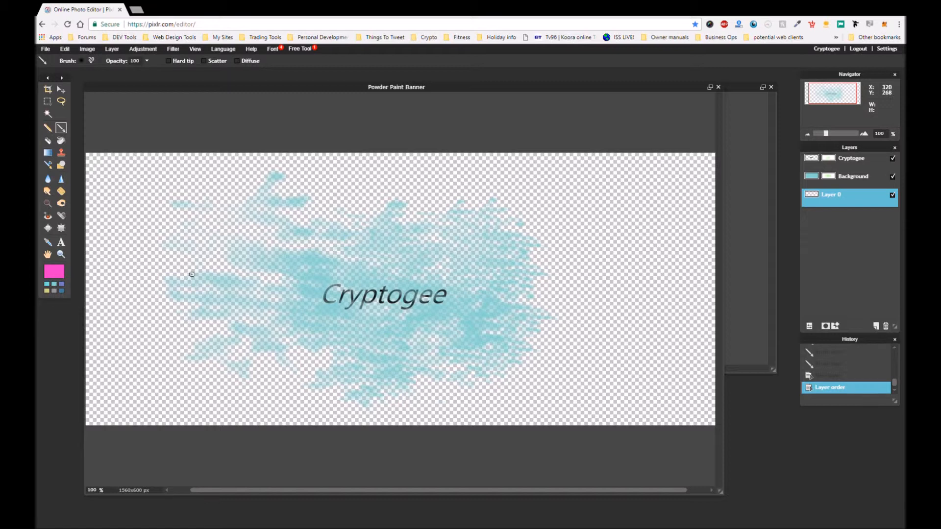
left_click(81, 61)
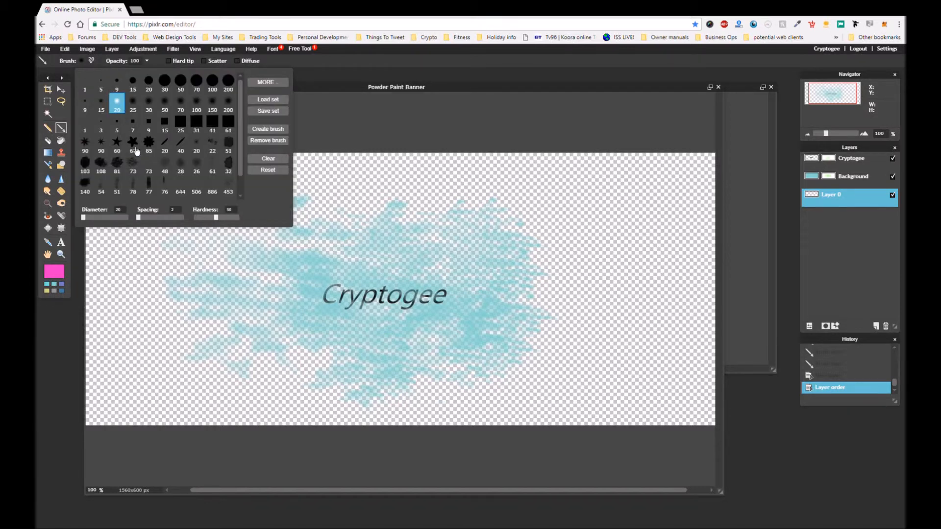
scroll(136, 151, "down", 1)
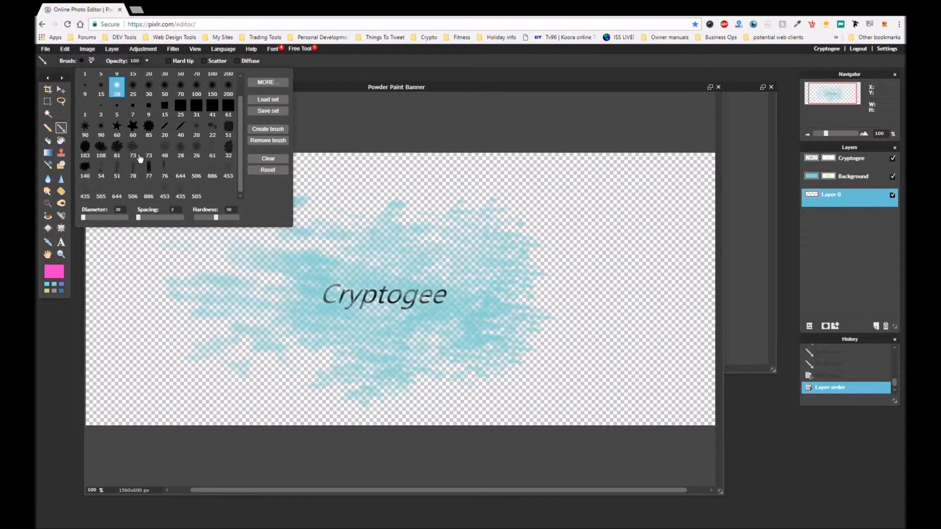
left_click(179, 192)
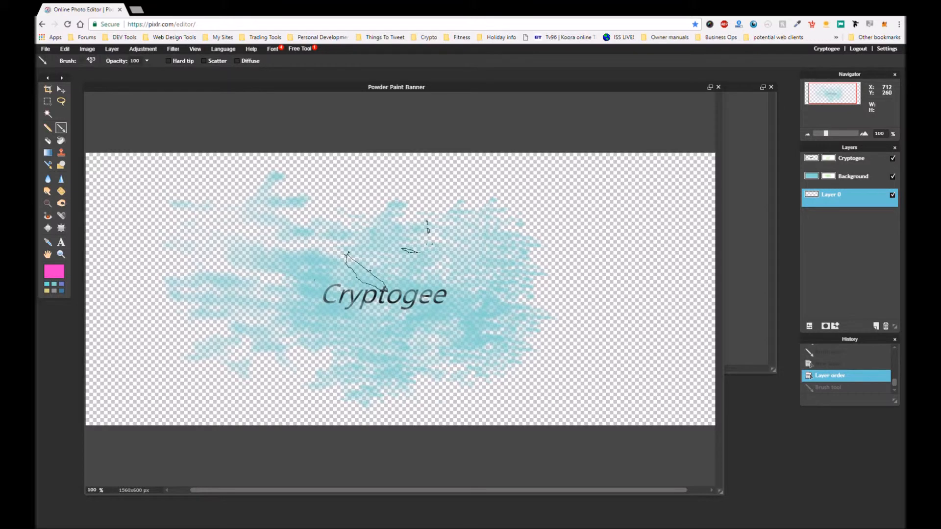
left_click(382, 257)
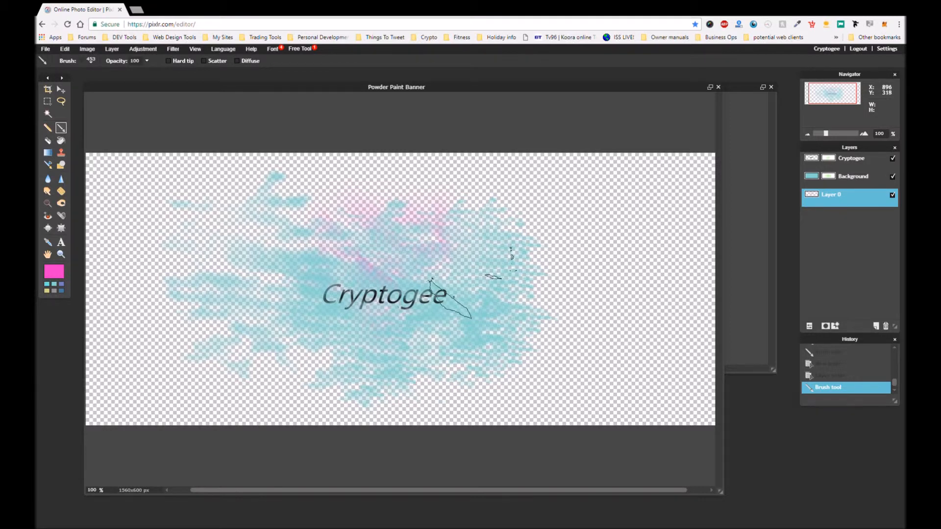
left_click(447, 282)
left_click(433, 329)
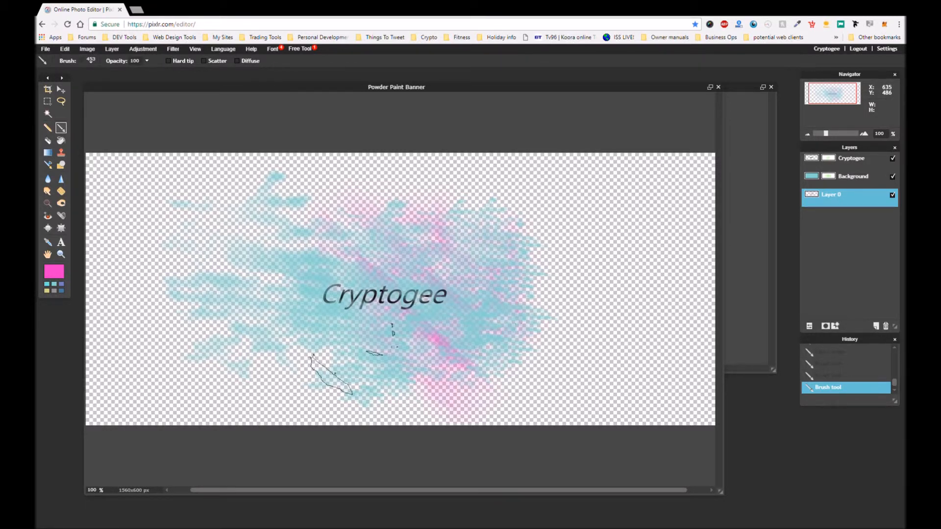
left_click(314, 343)
left_click(240, 285)
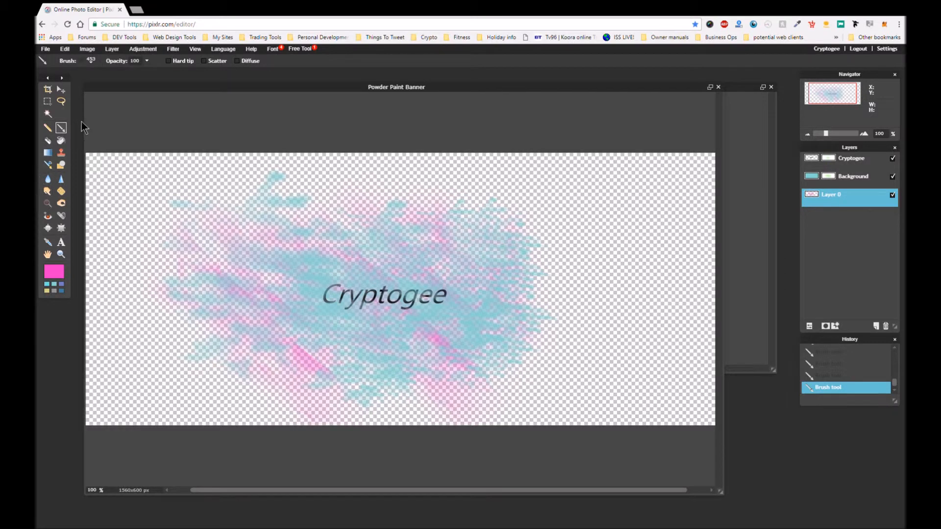
Step: Add more pink texture to Layer 0 above and around the lettering with the 505 crushed paper brush
left_click(80, 63)
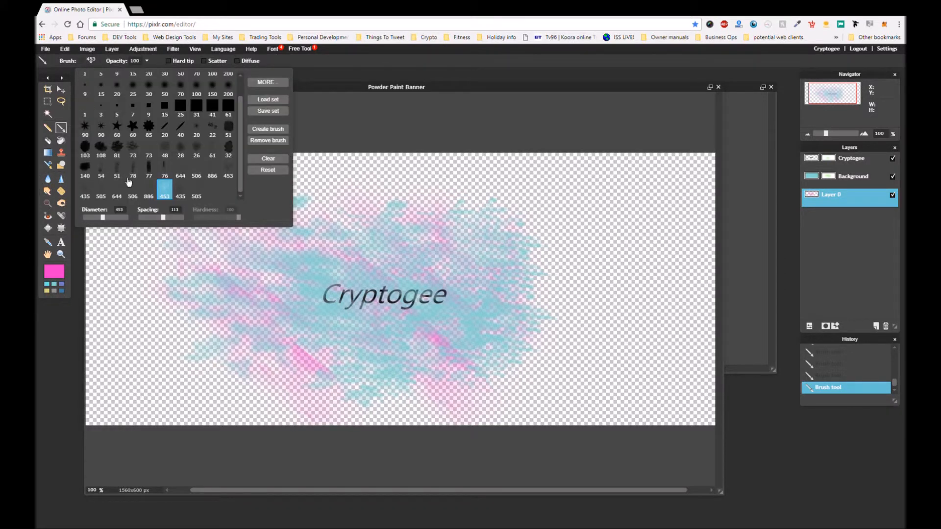
left_click(221, 196)
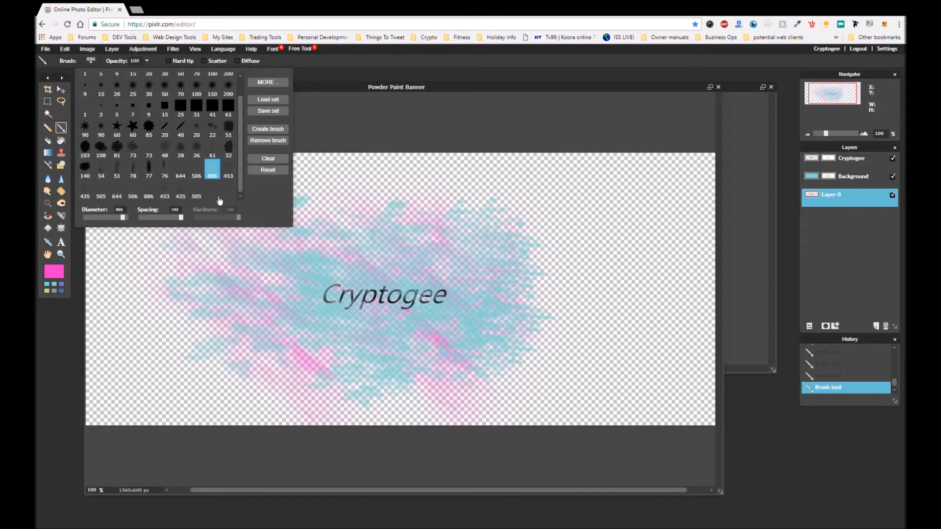
left_click(202, 200)
left_click(333, 229)
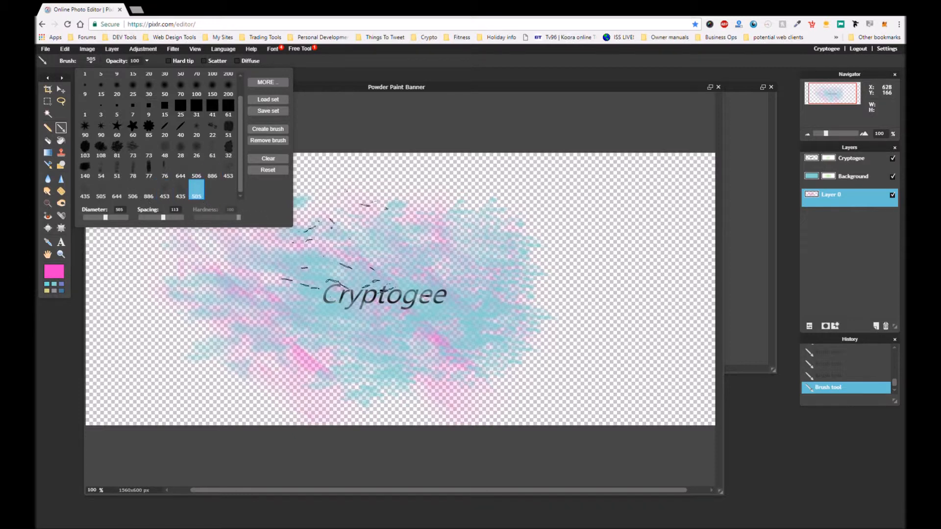
left_click(434, 210)
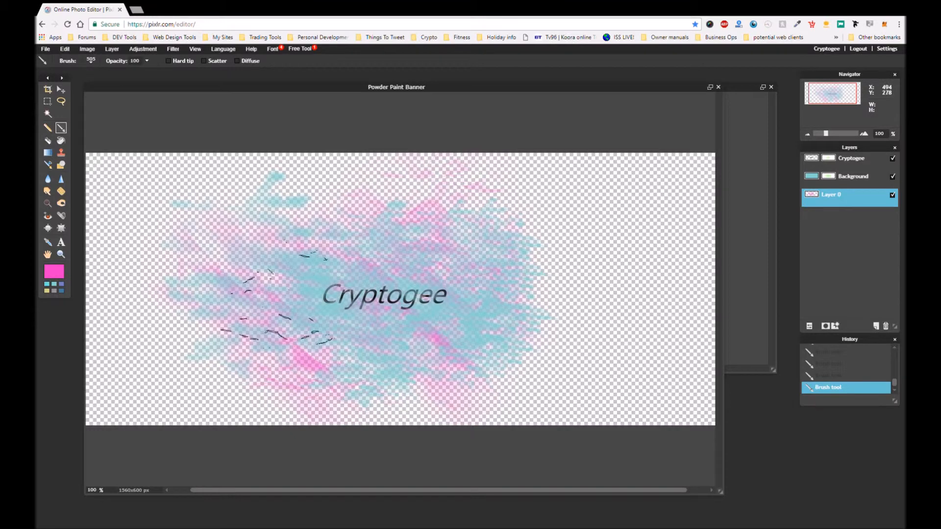
scroll(363, 269, "down", 2)
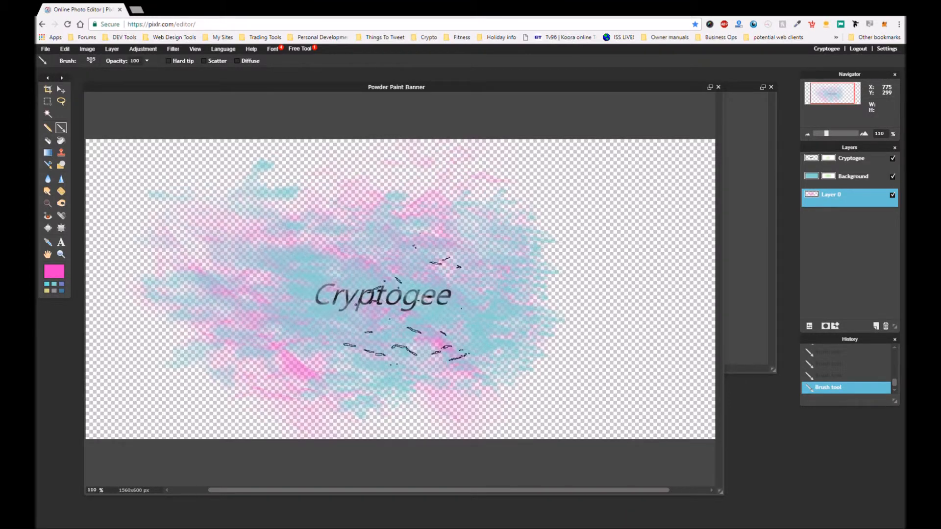
scroll(436, 301, "down", 1)
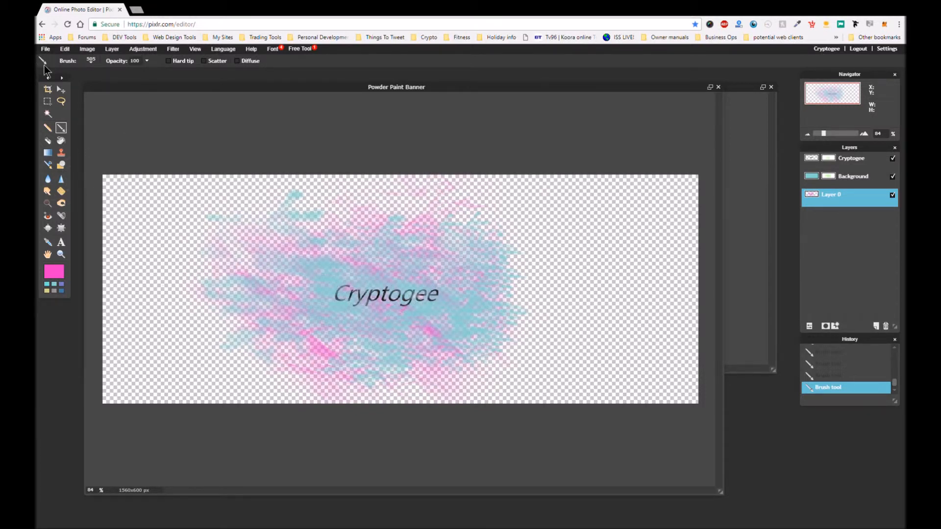
Step: Add the Nature category's Clouds (Hi res) set to the brush collection
left_click(79, 61)
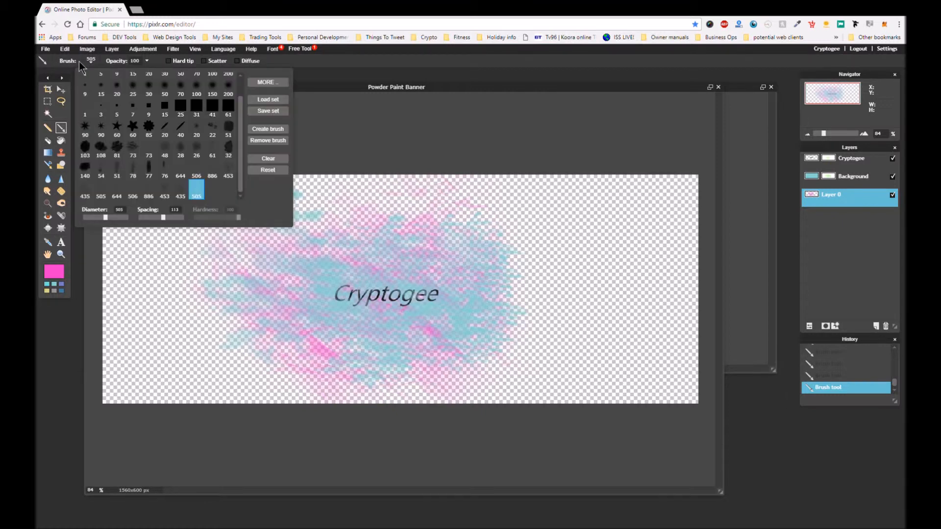
left_click(287, 84)
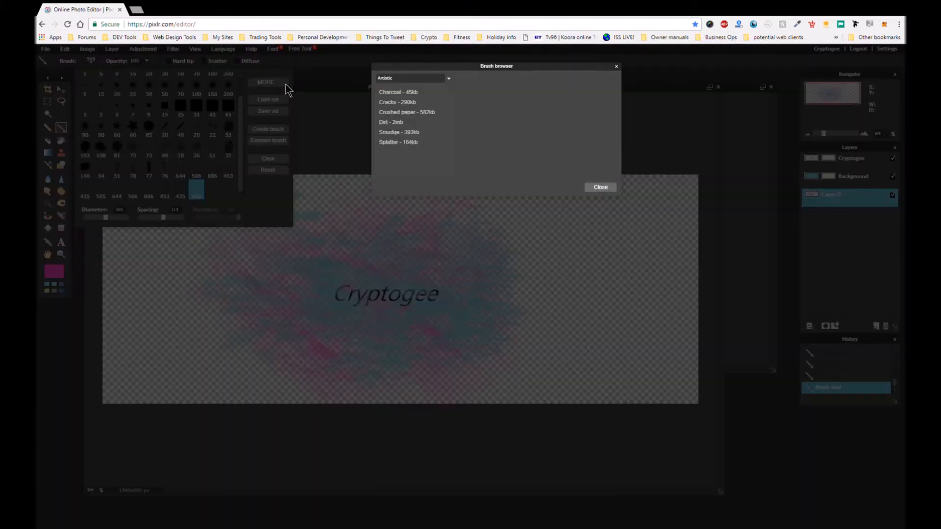
left_click(443, 133)
left_click(443, 78)
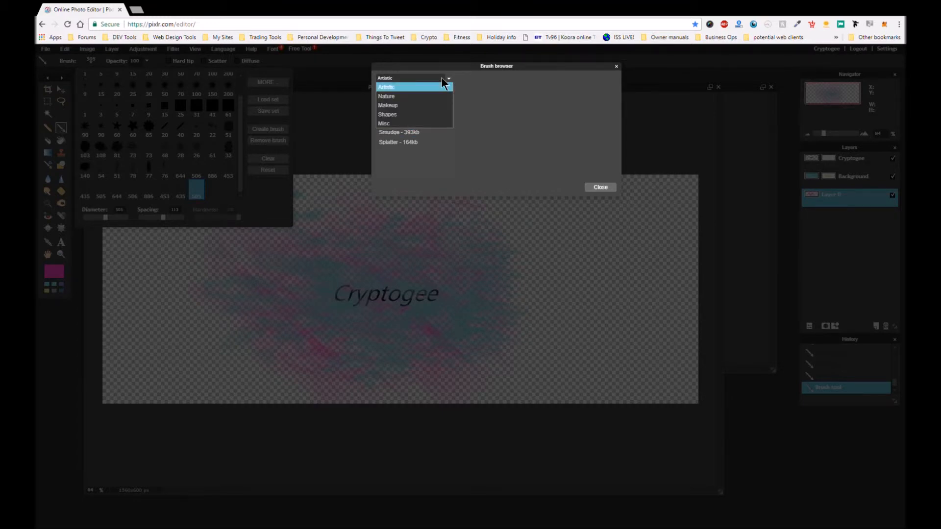
left_click(433, 97)
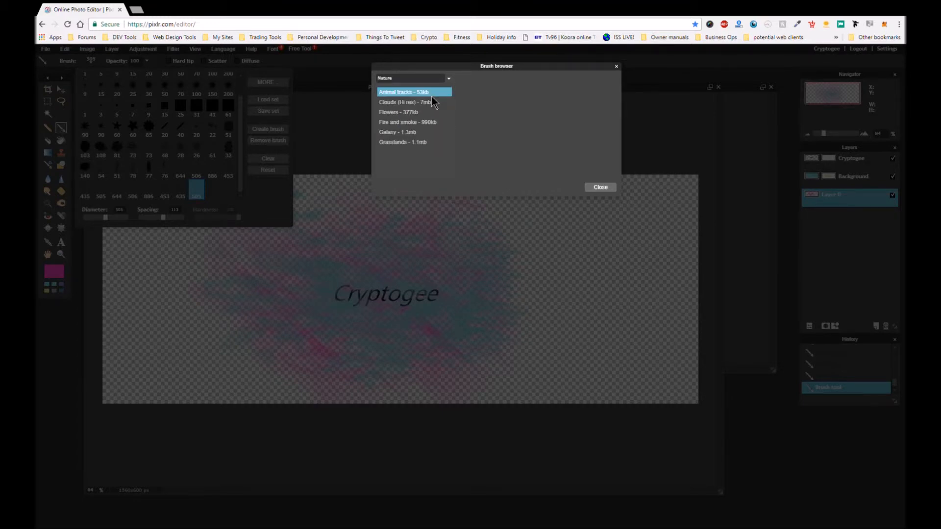
left_click(424, 104)
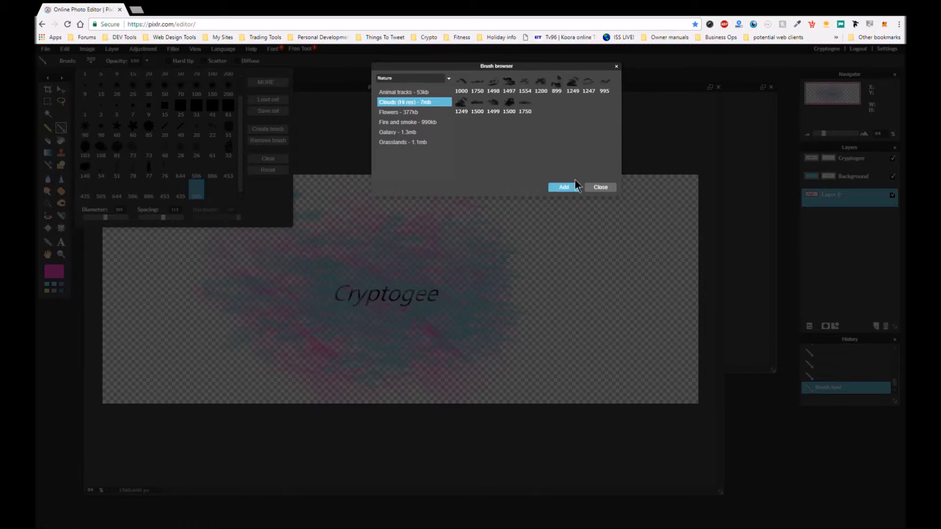
left_click(562, 188)
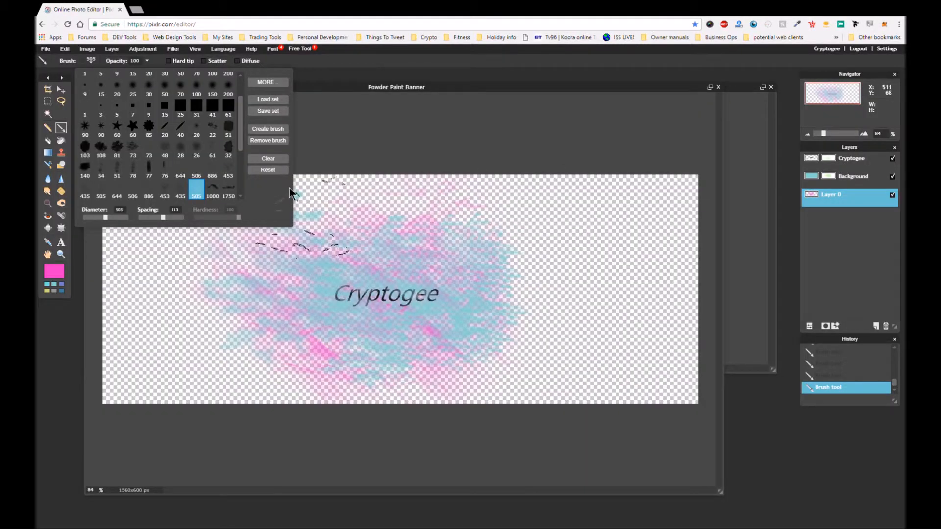
Step: Choose the 995 clouds brush and reduce its diameter to 310 and its spacing to about 62
scroll(238, 185, "down", 3)
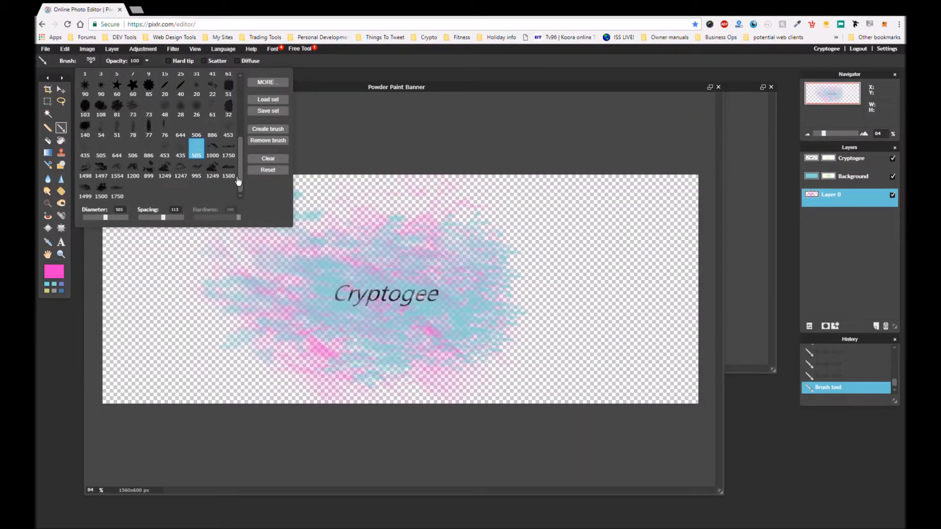
left_click(122, 175)
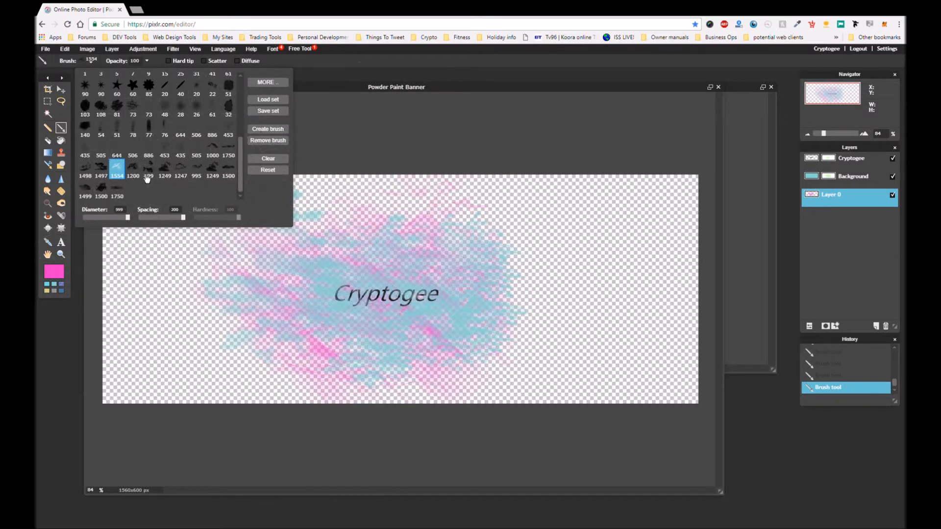
left_click(197, 173)
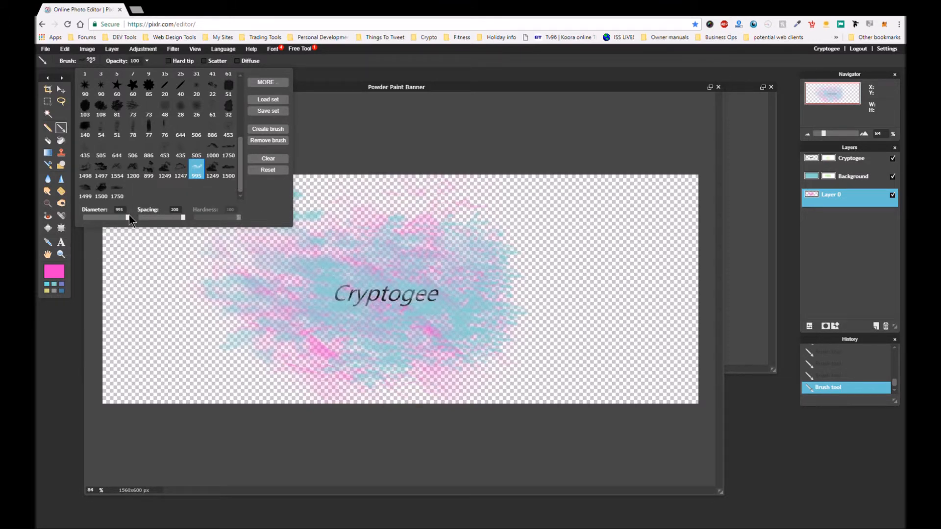
left_click_drag(118, 218, 97, 217)
left_click(151, 217)
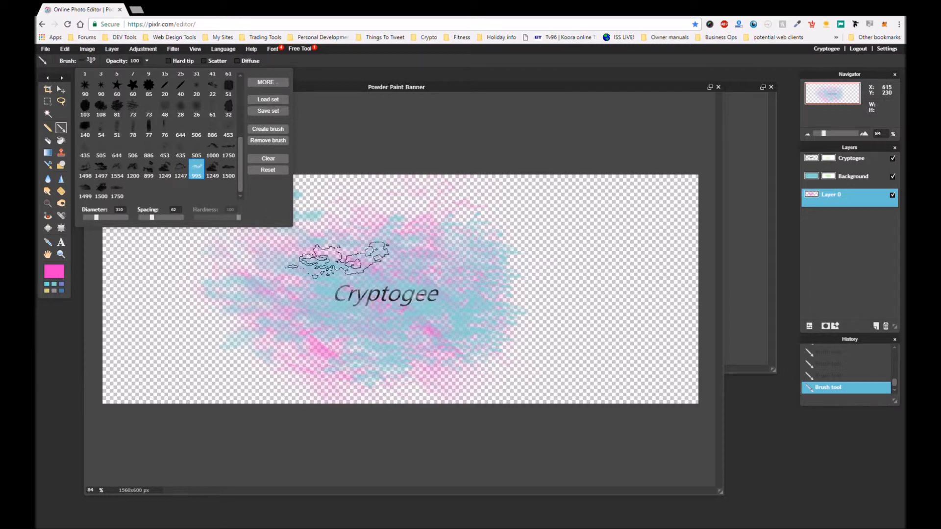
Step: Dab yellow cloud texture on Layer 0 above, around and below the Cryptogee lettering
left_click(46, 291)
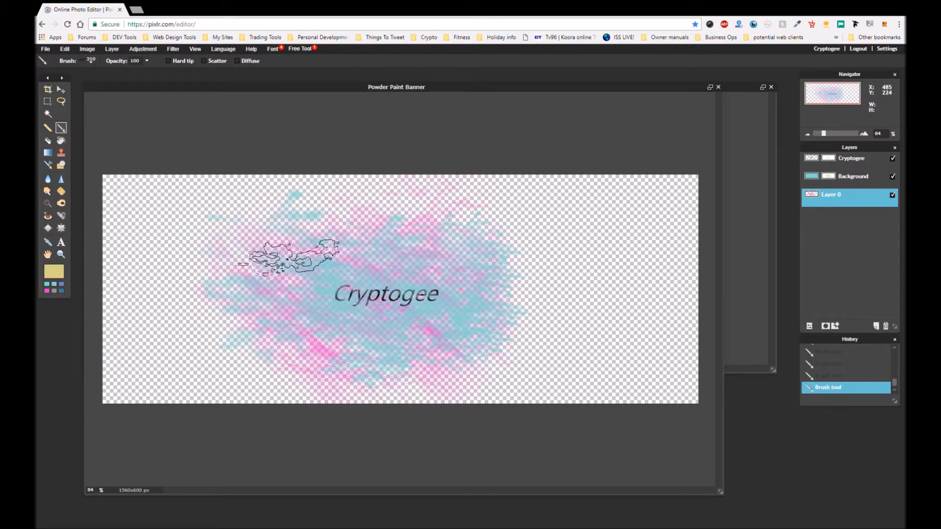
left_click(329, 236)
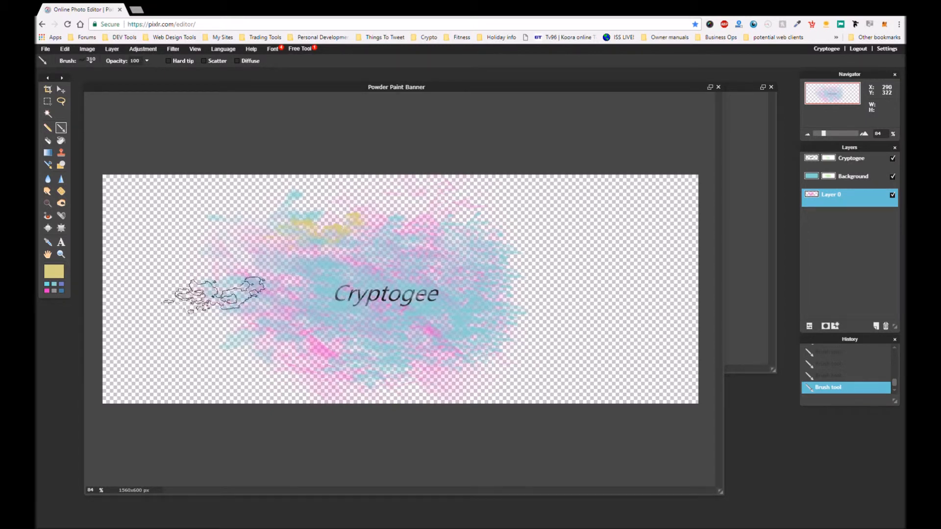
left_click(266, 249)
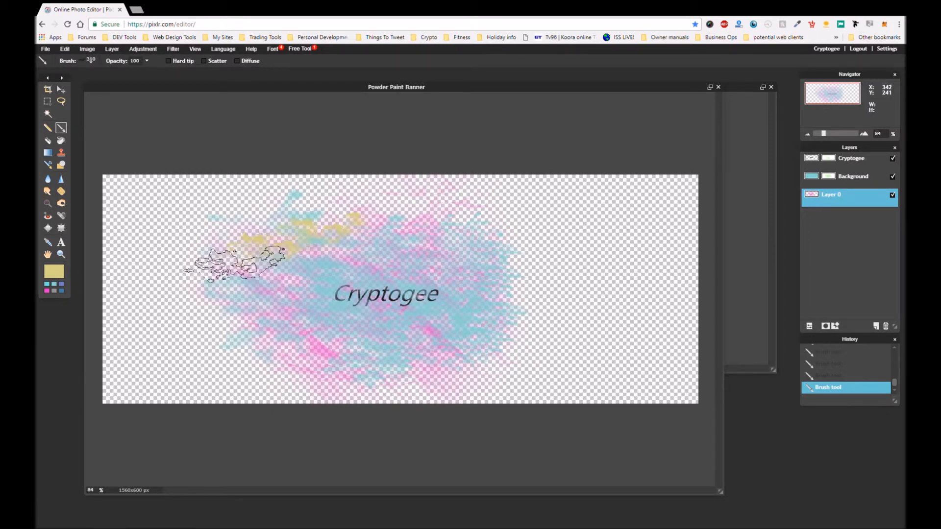
left_click(223, 298)
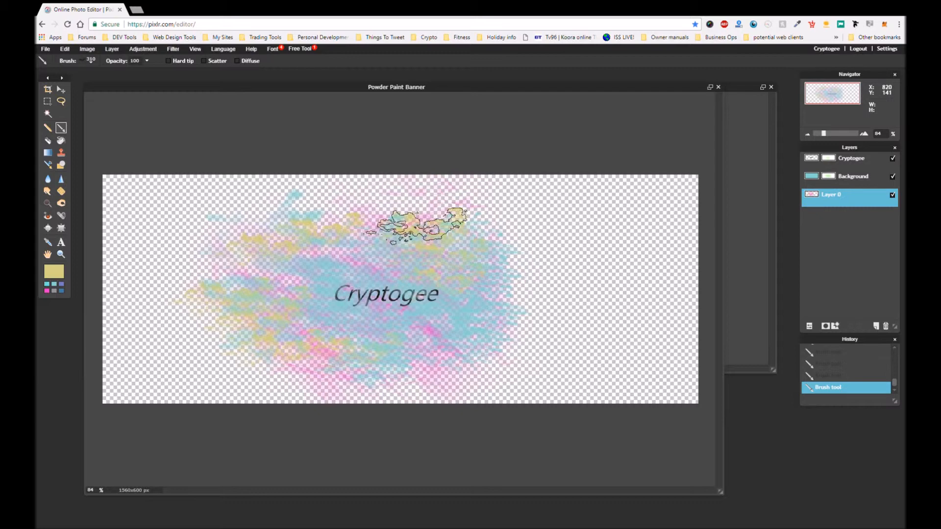
scroll(442, 307, "up", 1)
scroll(446, 312, "down", 3)
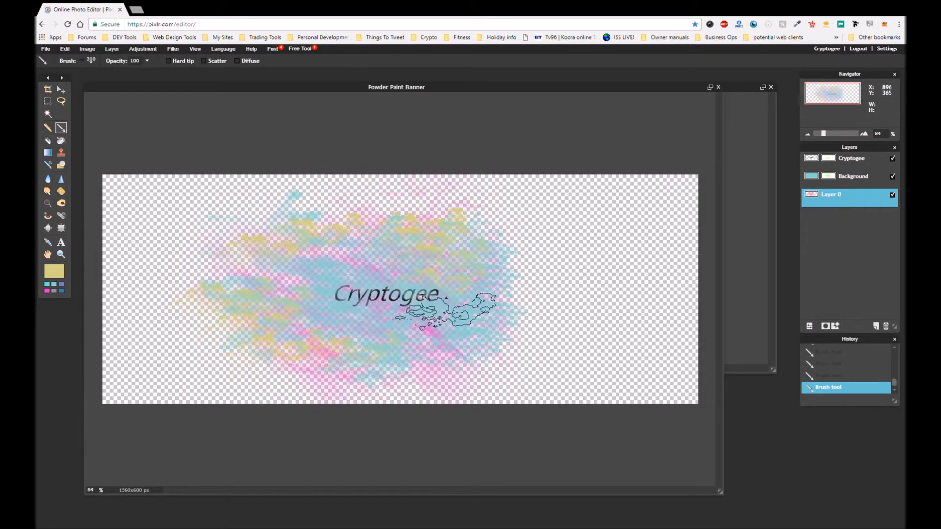
scroll(444, 311, "up", 5)
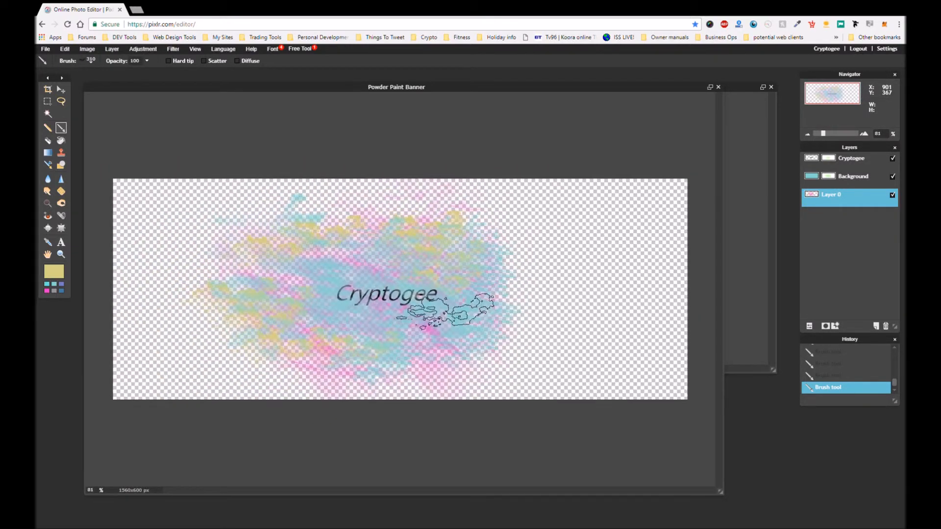
scroll(442, 308, "down", 1)
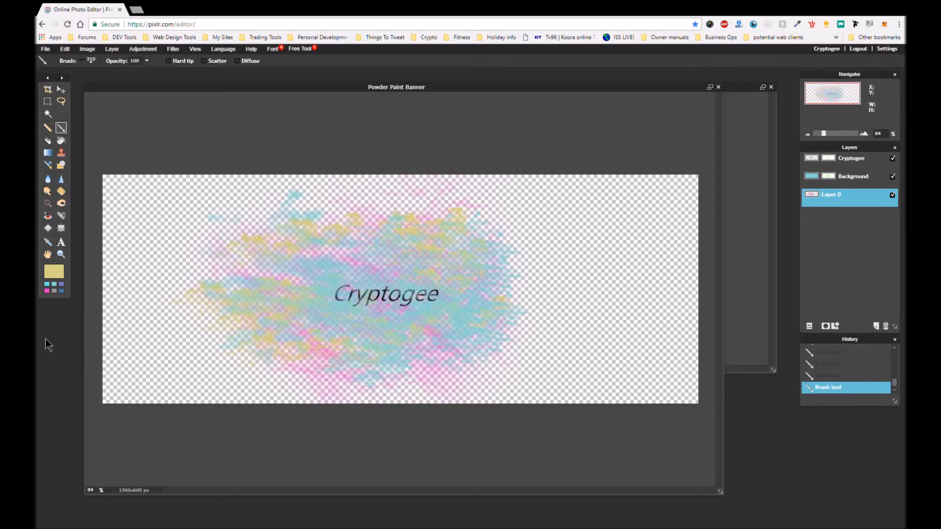
Step: Stamp pink cloud texture on Layer 0 with the 995 brush, once at diameter 310 beside the lettering and once at full size across it
left_click(46, 291)
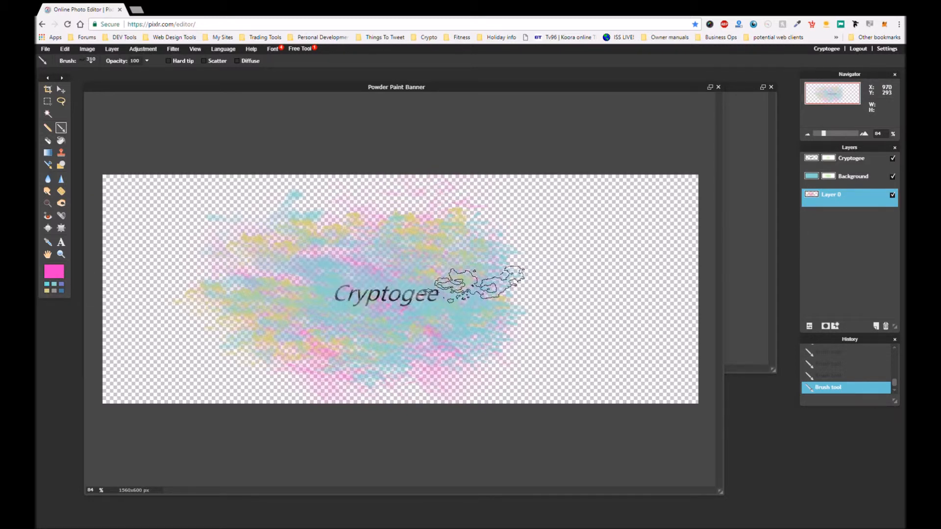
left_click(477, 280)
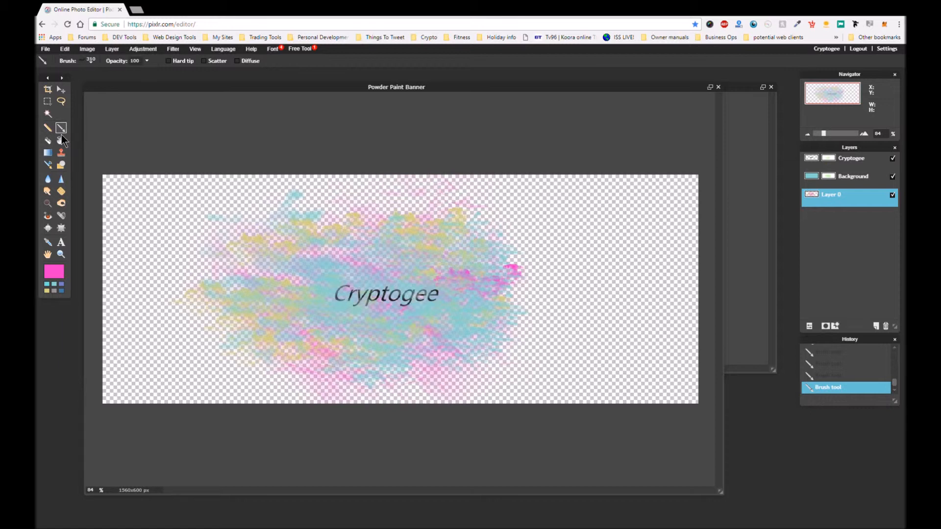
left_click(81, 61)
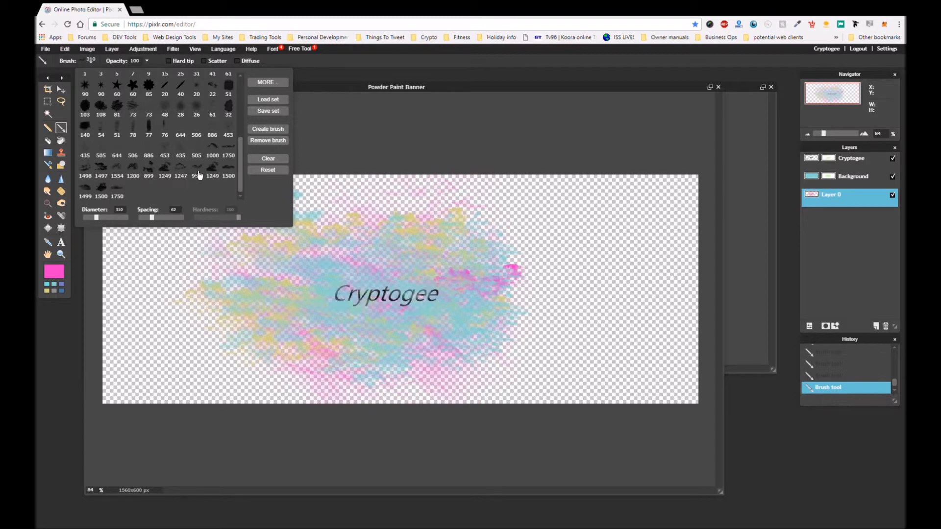
left_click(196, 169)
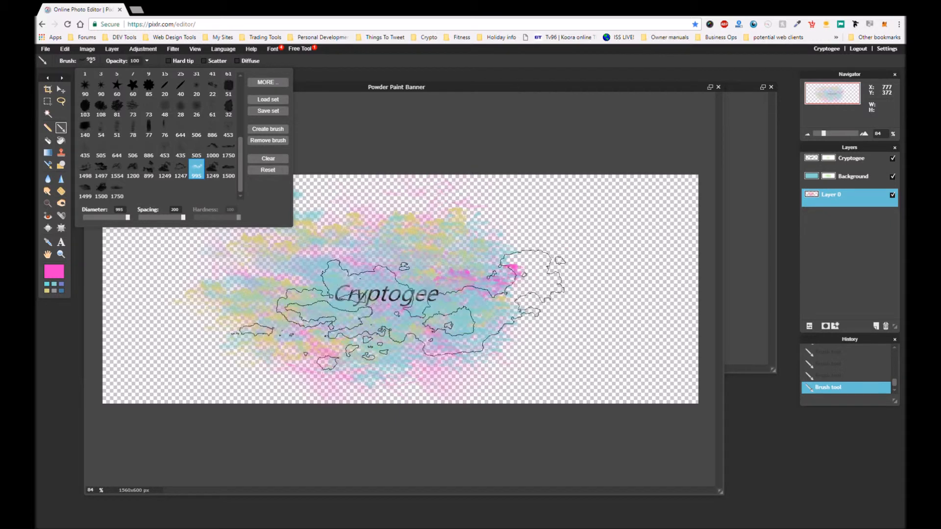
left_click(391, 318)
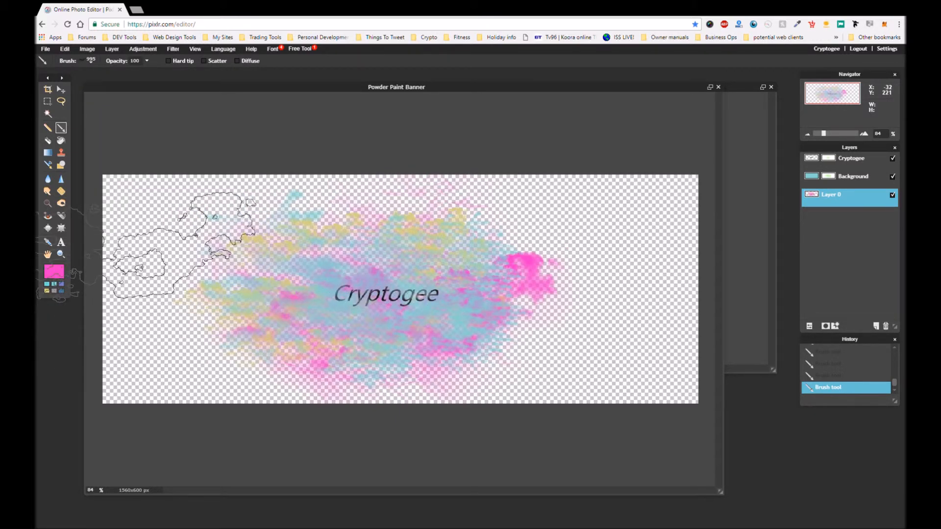
key("i")
key("b")
Step: Erase bits of texture from Layer 0 around the lettering and the large pink patch using the 453 crushed paper brush
left_click(81, 61)
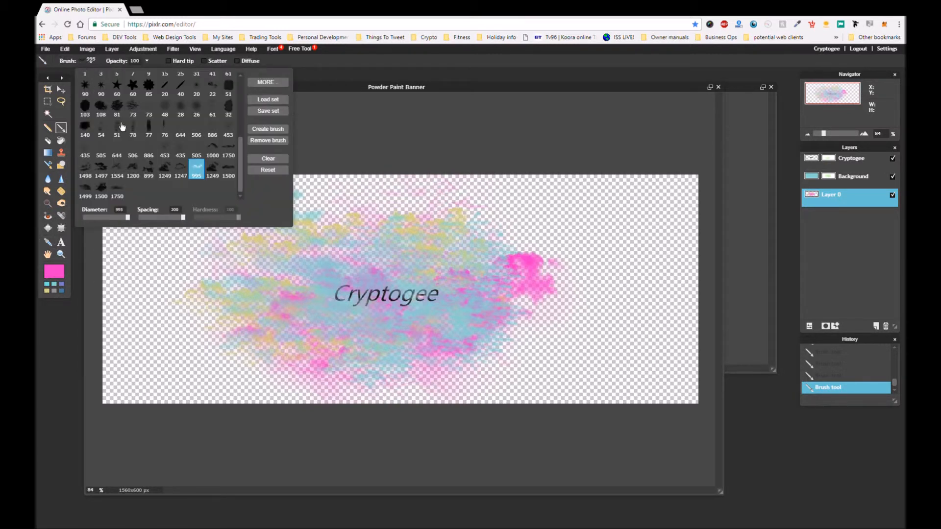
left_click(89, 153)
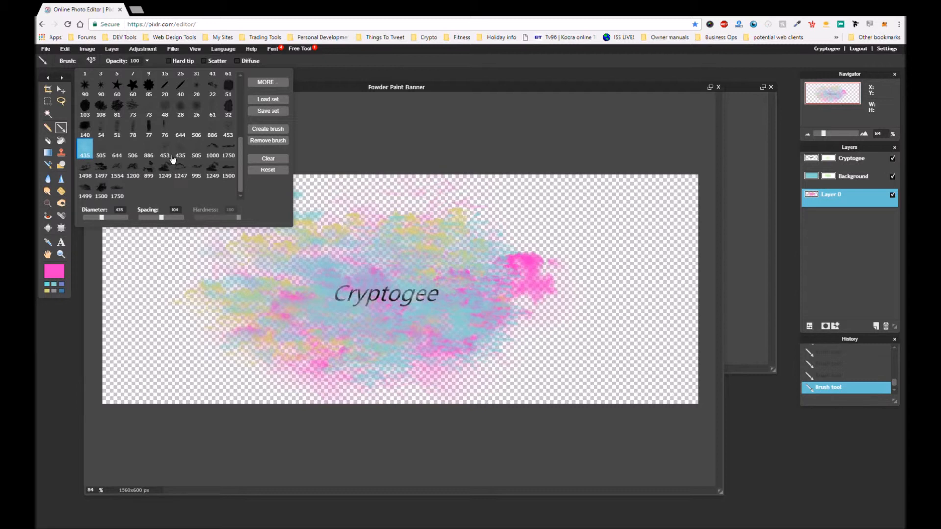
left_click(48, 142)
left_click(82, 61)
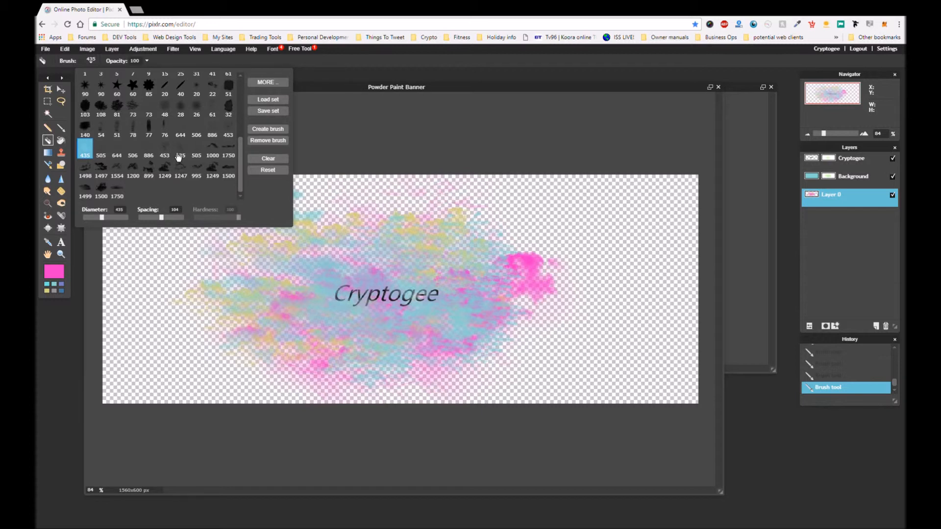
left_click(171, 155)
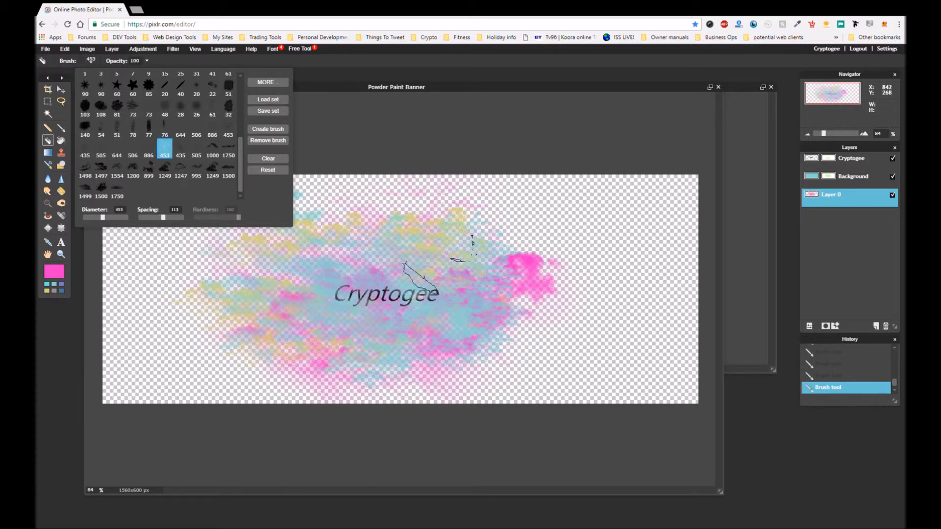
left_click(472, 297)
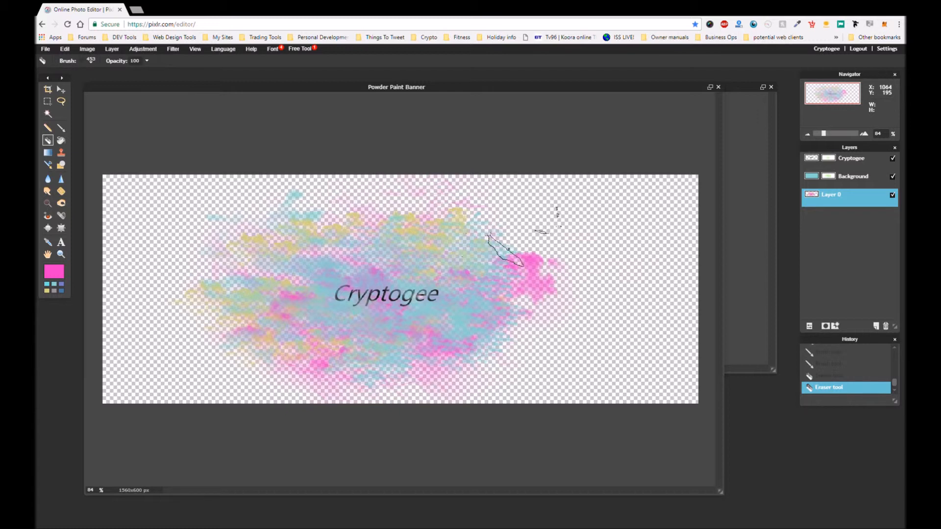
left_click(537, 245)
left_click(535, 249)
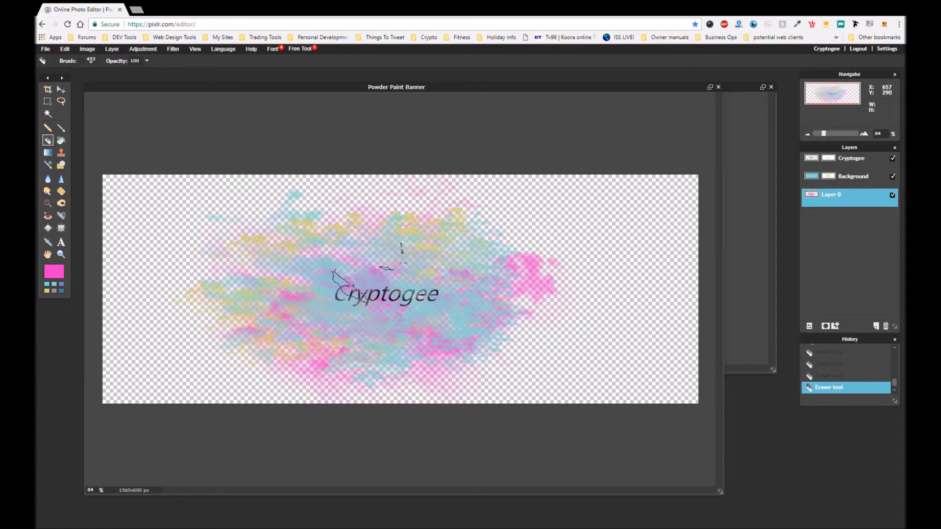
scroll(343, 289, "up", 1)
scroll(387, 292, "down", 2)
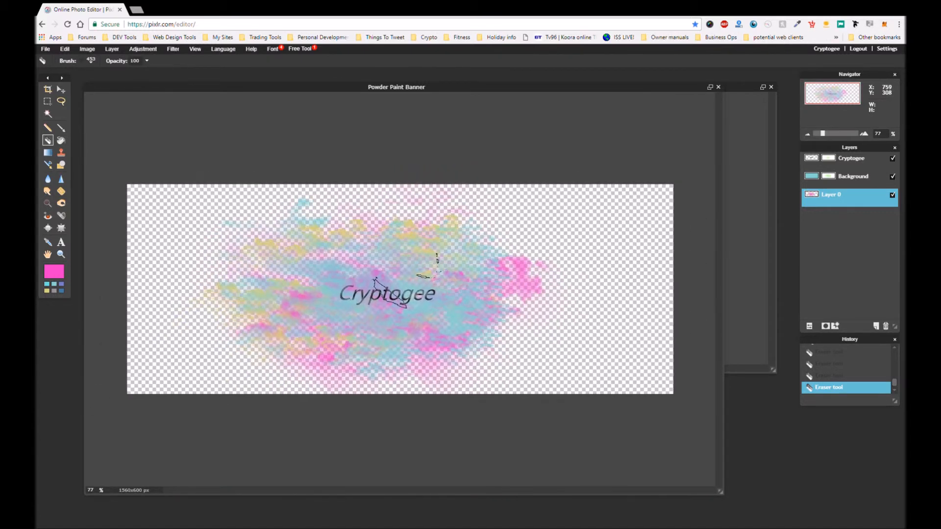
scroll(387, 291, "down", 1)
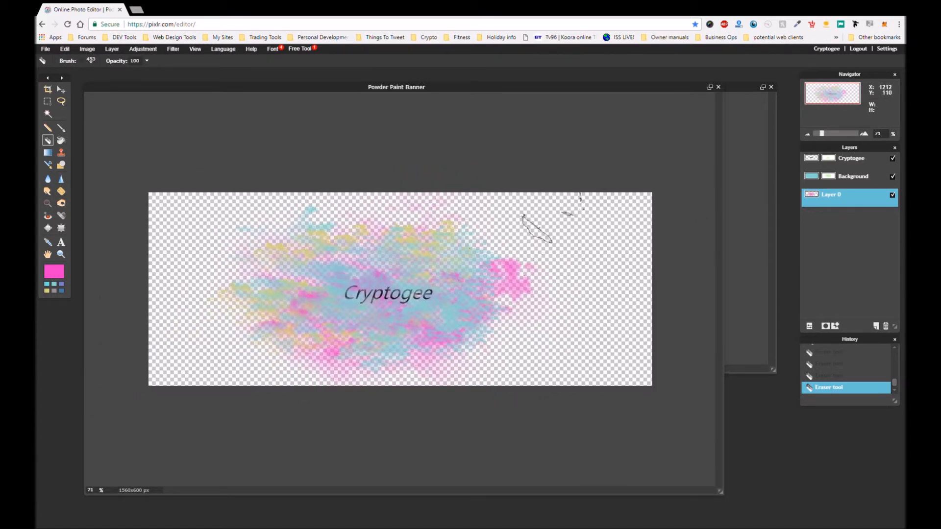
Step: Select the Cryptogee layer's mask and add the Artistic category's Splatter set to the brush collection
left_click(850, 165)
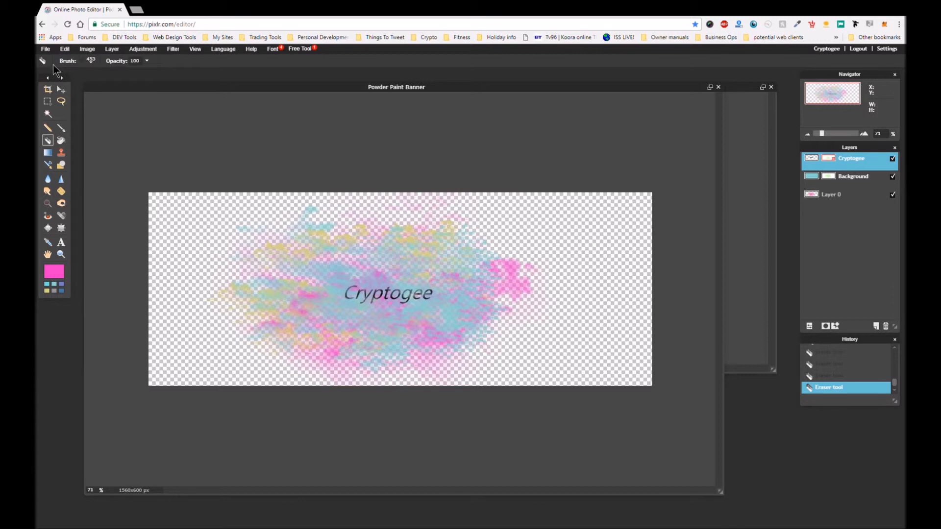
left_click(78, 63)
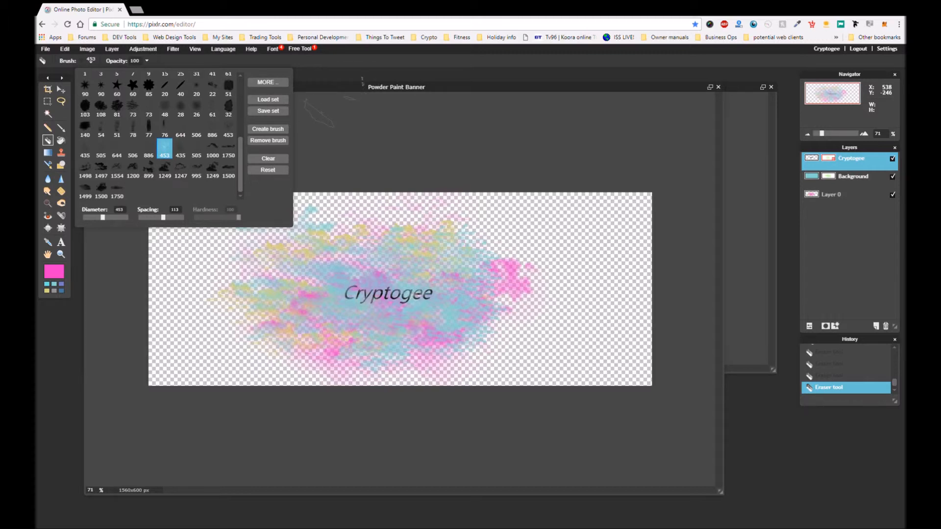
left_click(268, 84)
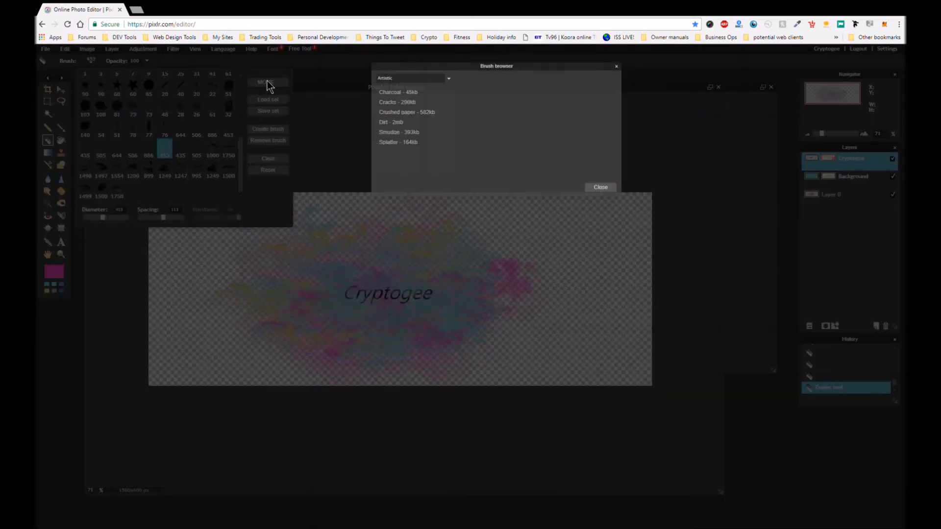
left_click(402, 143)
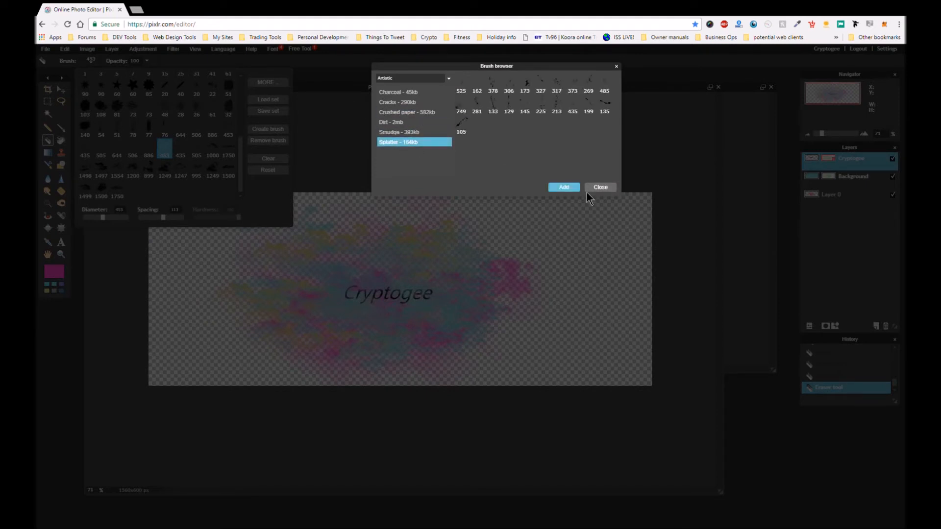
left_click(555, 189)
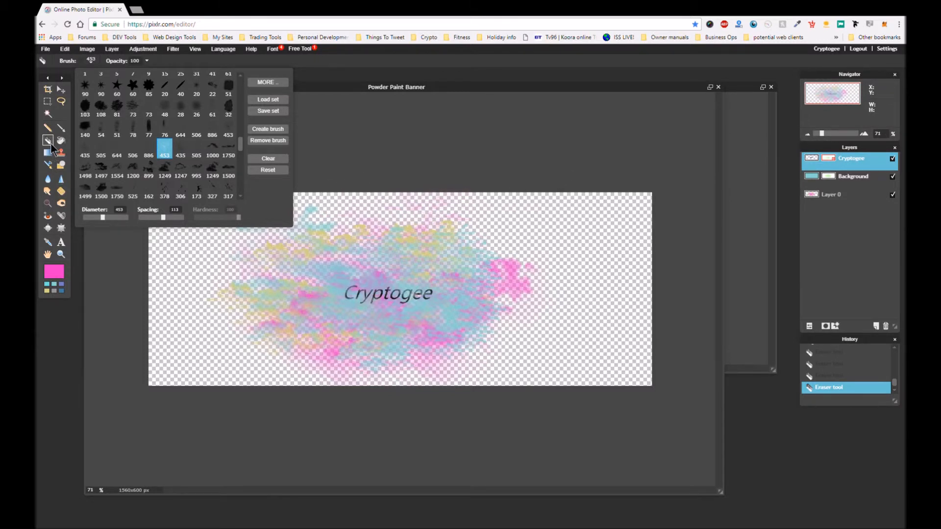
Step: Erase flecks of the Cryptogee lettering through its layer mask with the 105 splatter brush
scroll(194, 178, "down", 2)
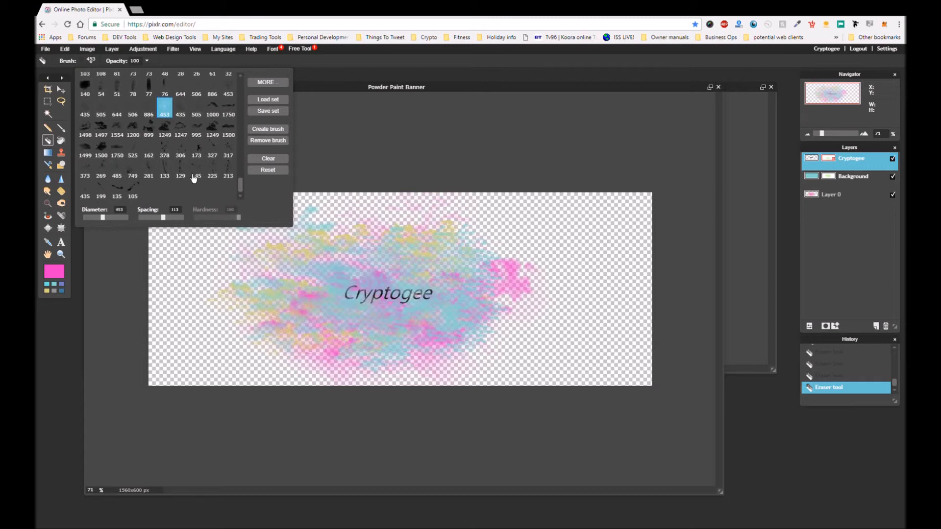
left_click(134, 196)
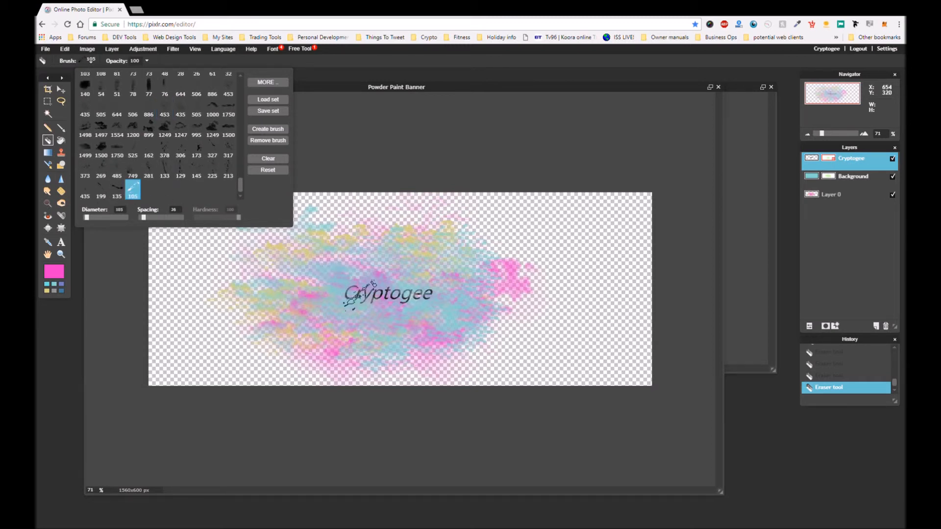
left_click(390, 290)
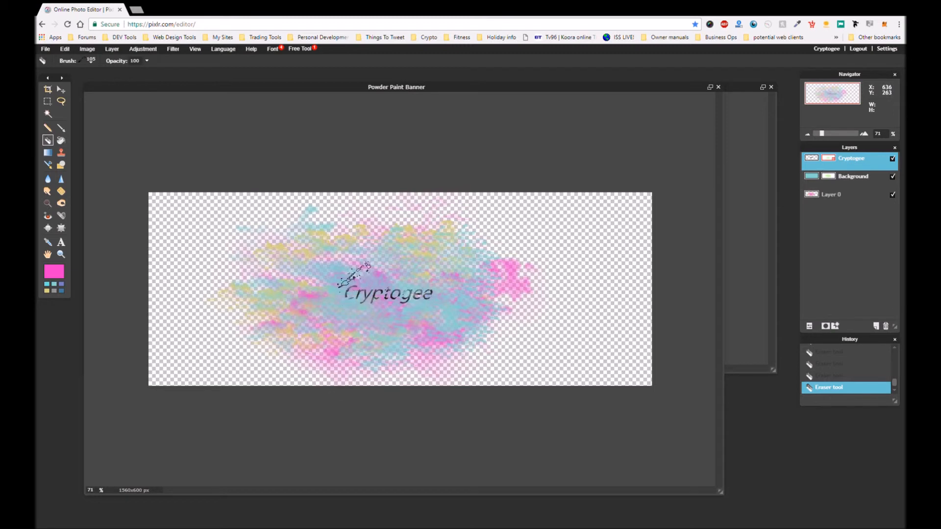
left_click_drag(353, 278, 355, 287)
Step: Add a new layer and move it below Layer 0 to the bottom of the layer stack
left_click(876, 327)
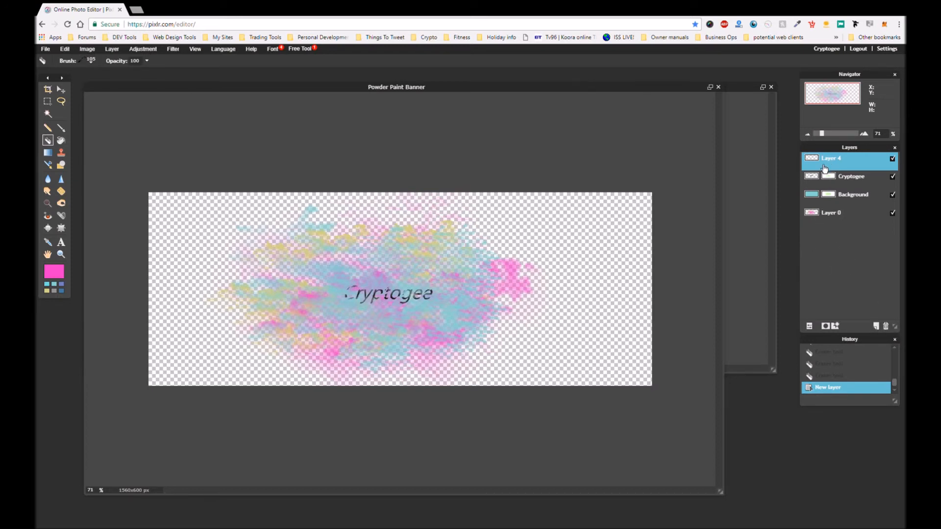
left_click_drag(821, 163, 822, 226)
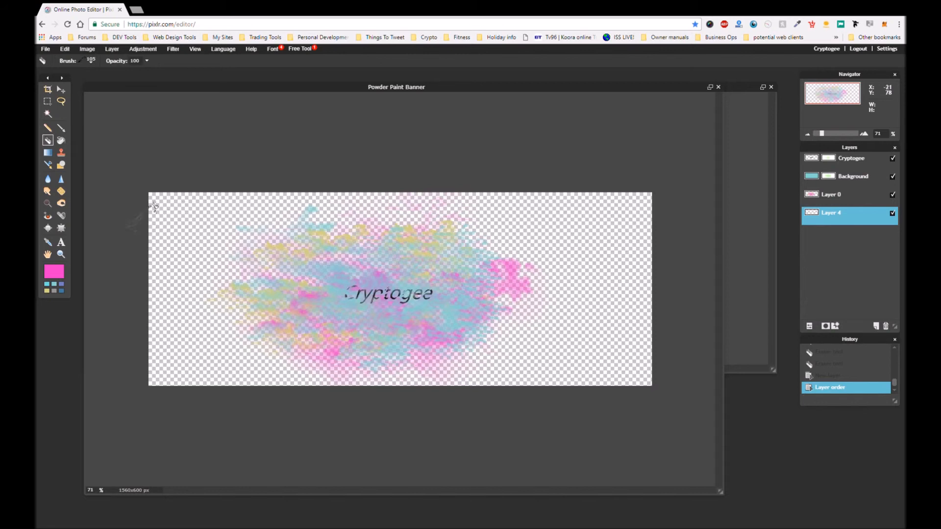
Step: Fill the new bottom layer with grey #949494 using the Paint bucket
left_click(46, 270)
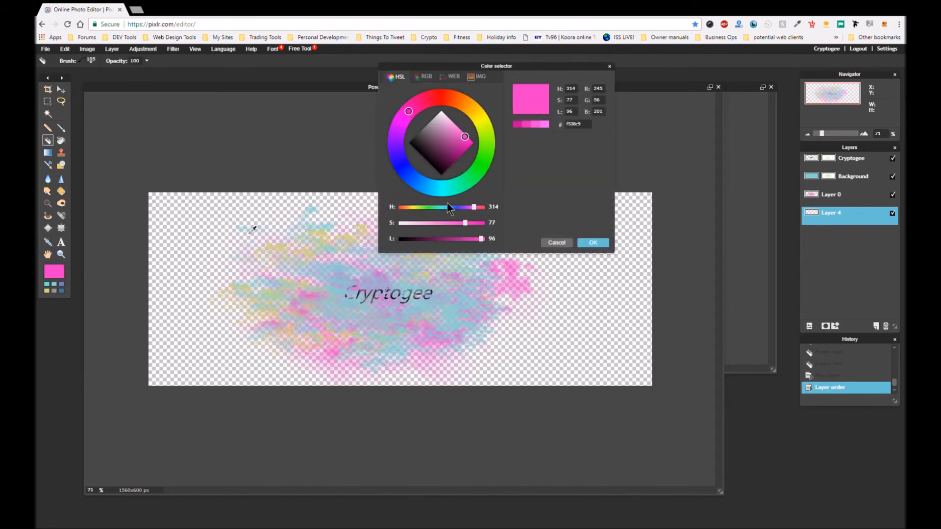
left_click(557, 242)
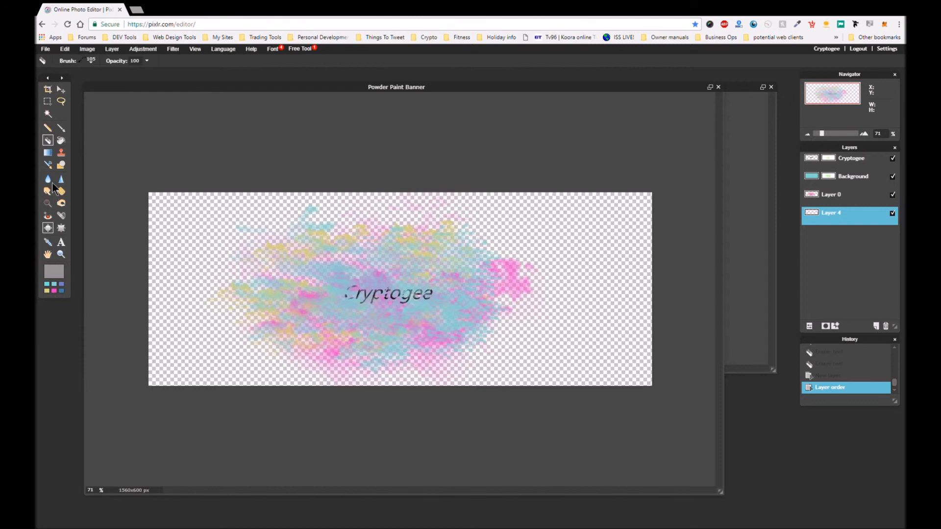
left_click(61, 141)
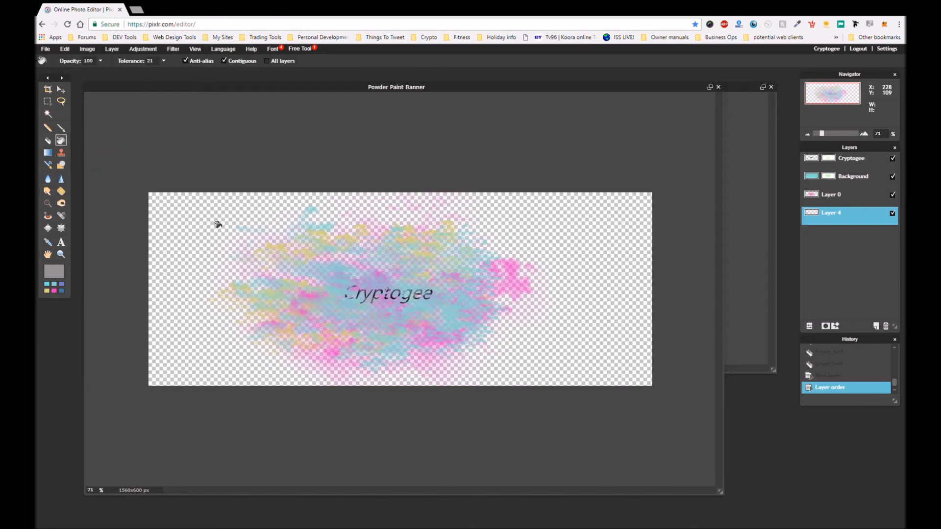
left_click(235, 239)
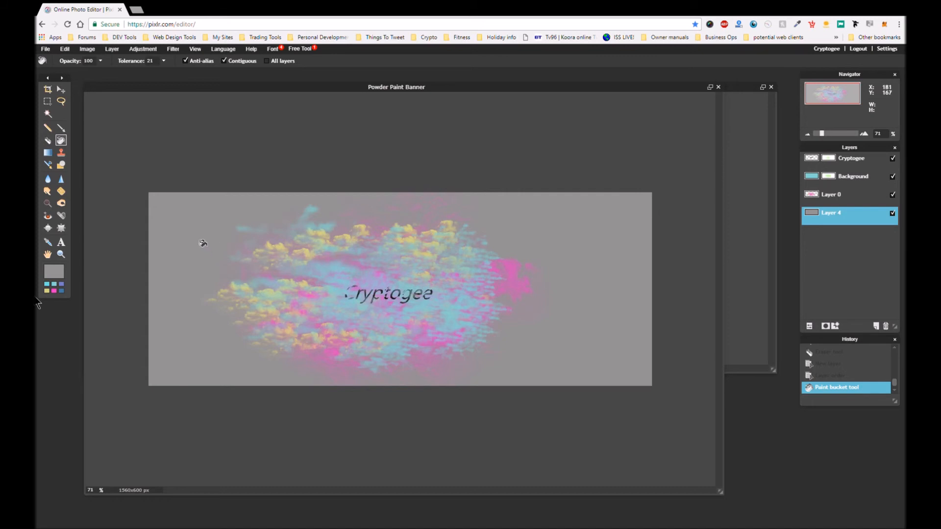
Step: Set the paint colour to near-white (RGB 255, 252, 252) and fill the bottom layer with it using the Paint bucket
left_click(53, 272)
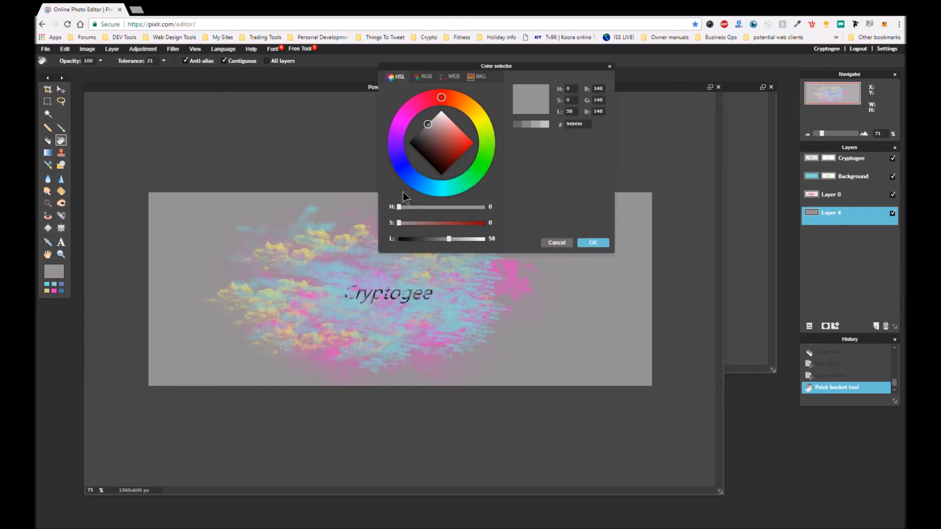
left_click_drag(427, 125, 452, 109)
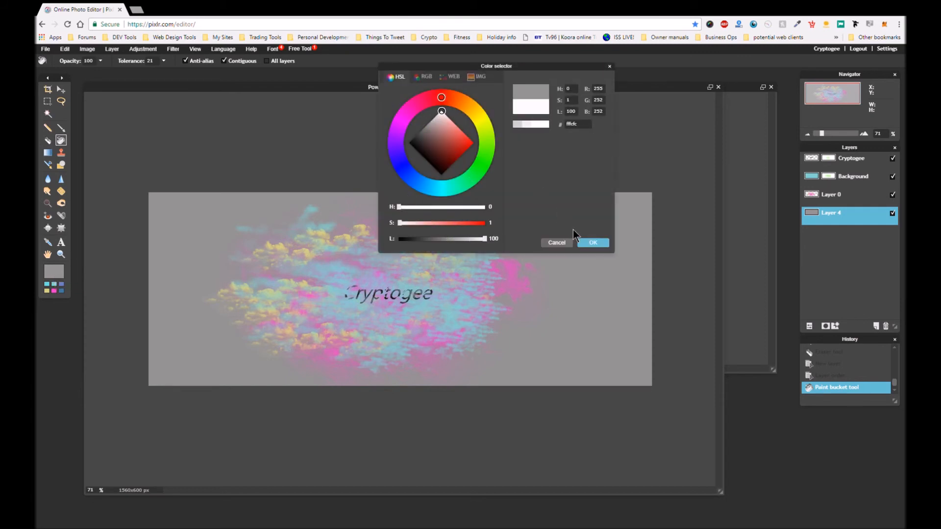
left_click(591, 244)
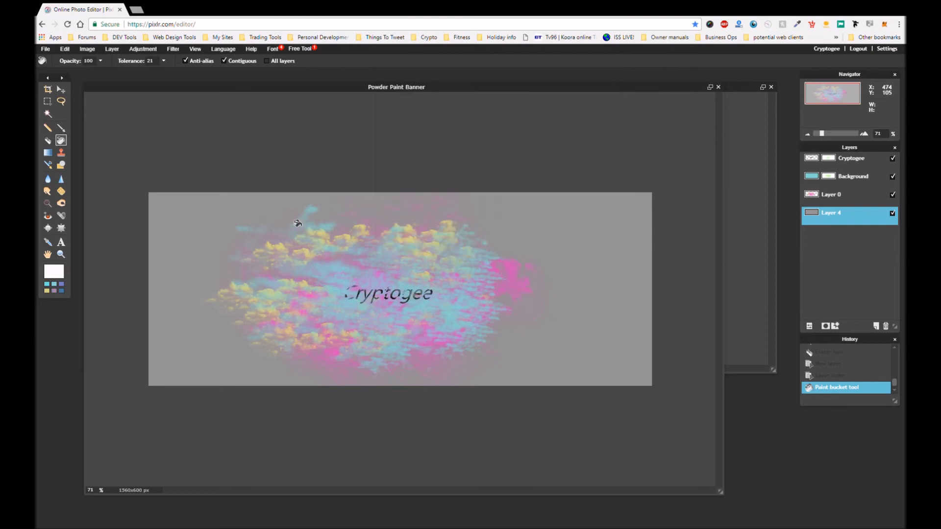
left_click(256, 225)
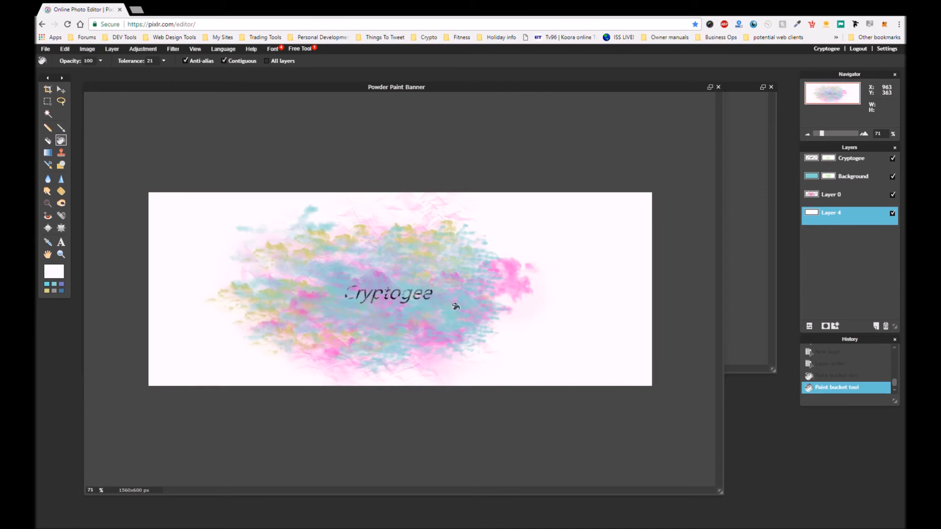
scroll(479, 310, "up", 1)
scroll(480, 311, "up", 3)
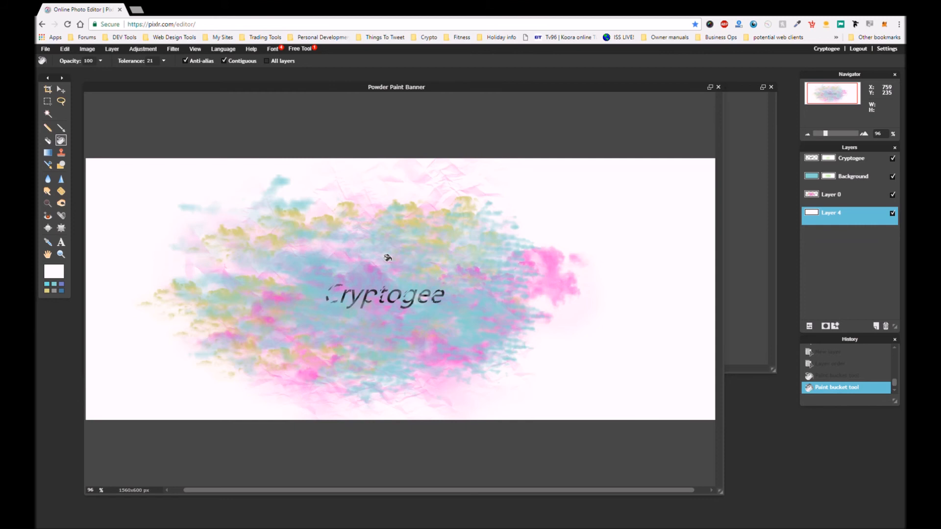
scroll(352, 267, "down", 2)
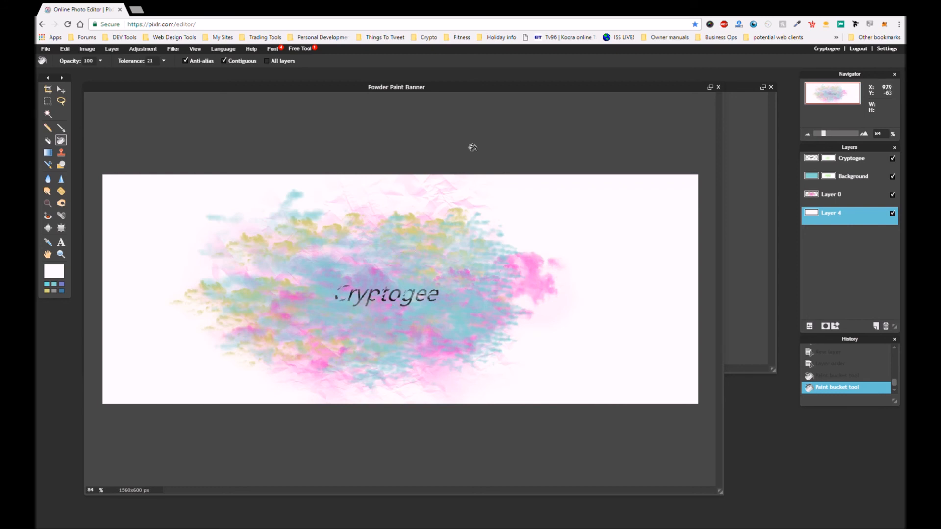
scroll(555, 206, "down", 2)
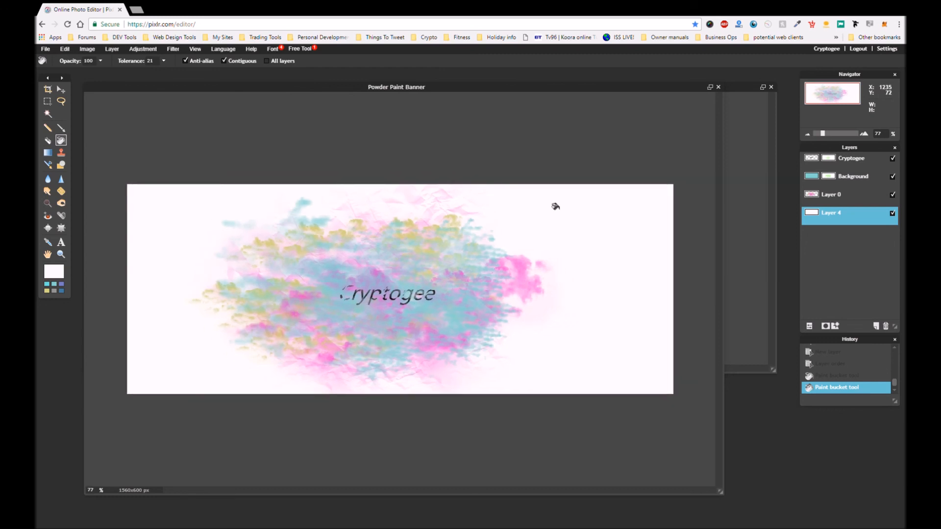
scroll(555, 206, "up", 1)
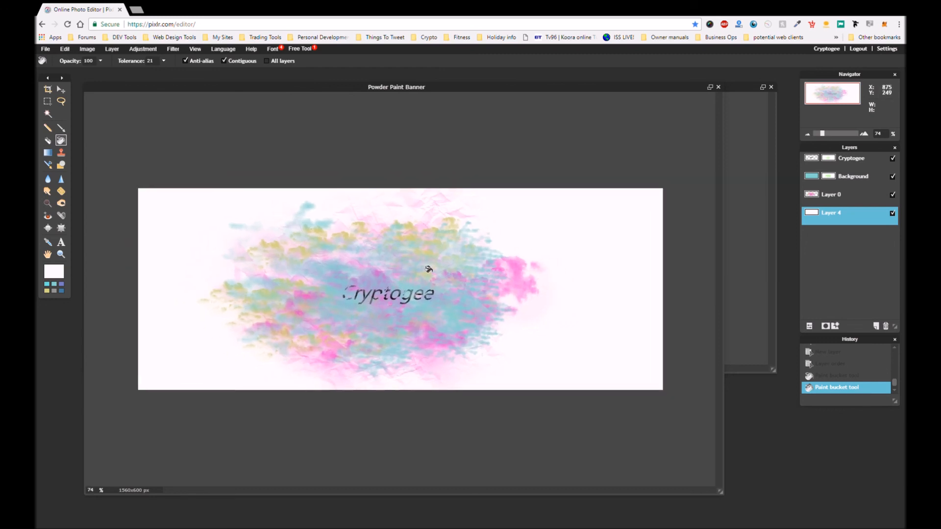